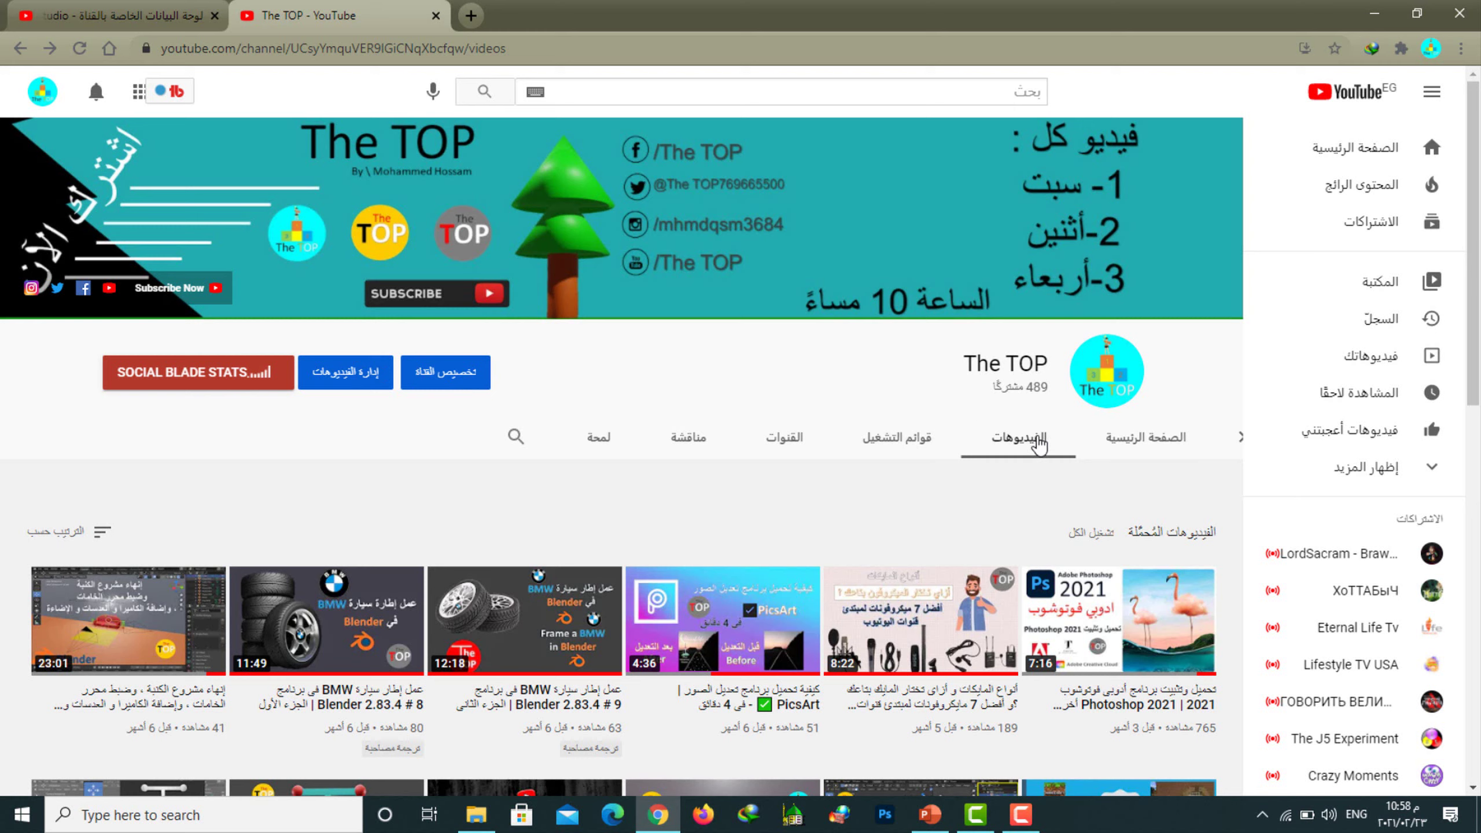
- Scroll through The TOP channel's uploaded video thumbnails and back to the top
{"action": "scroll", "coordinate": [1131, 442], "scroll_direction": "down", "scroll_amount": 10}
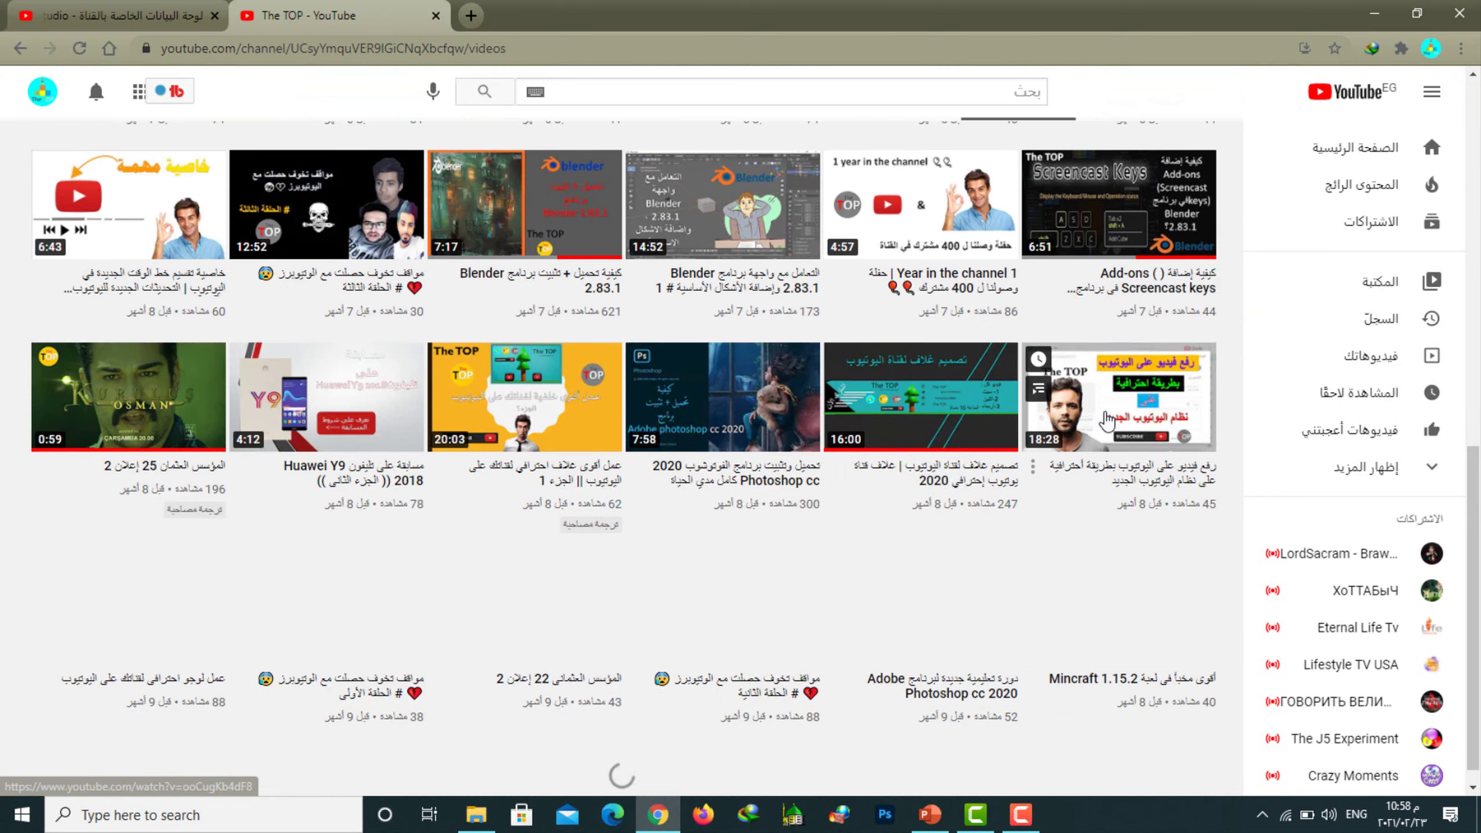
{"action": "scroll", "coordinate": [1106, 420], "scroll_direction": "up", "scroll_amount": 10}
{"action": "scroll", "coordinate": [995, 417], "scroll_direction": "up", "scroll_amount": 4}
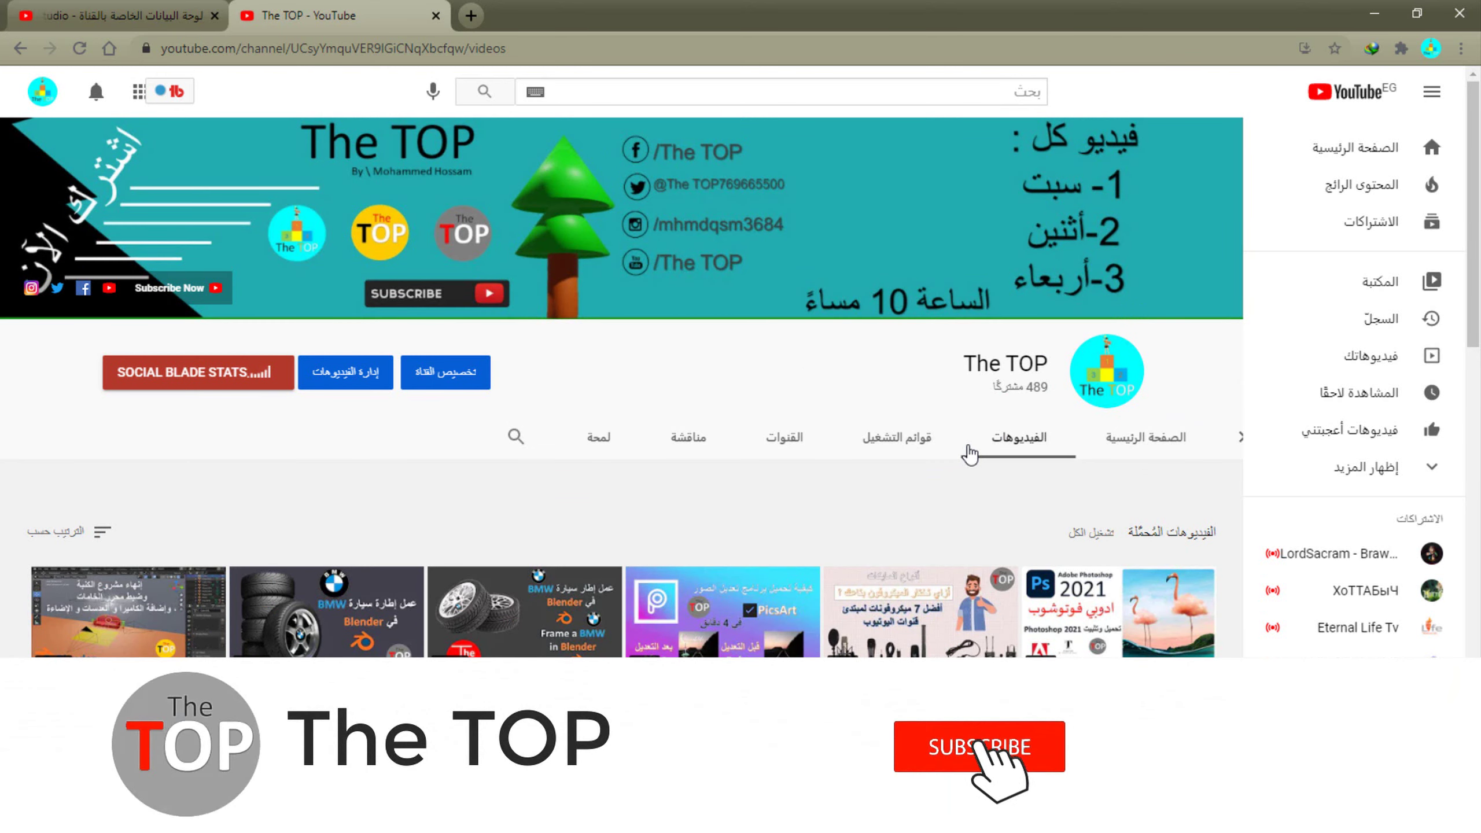
- Open The TOP's linked Facebook page and view it as a visitor
{"action": "left_click", "coordinate": [89, 300]}
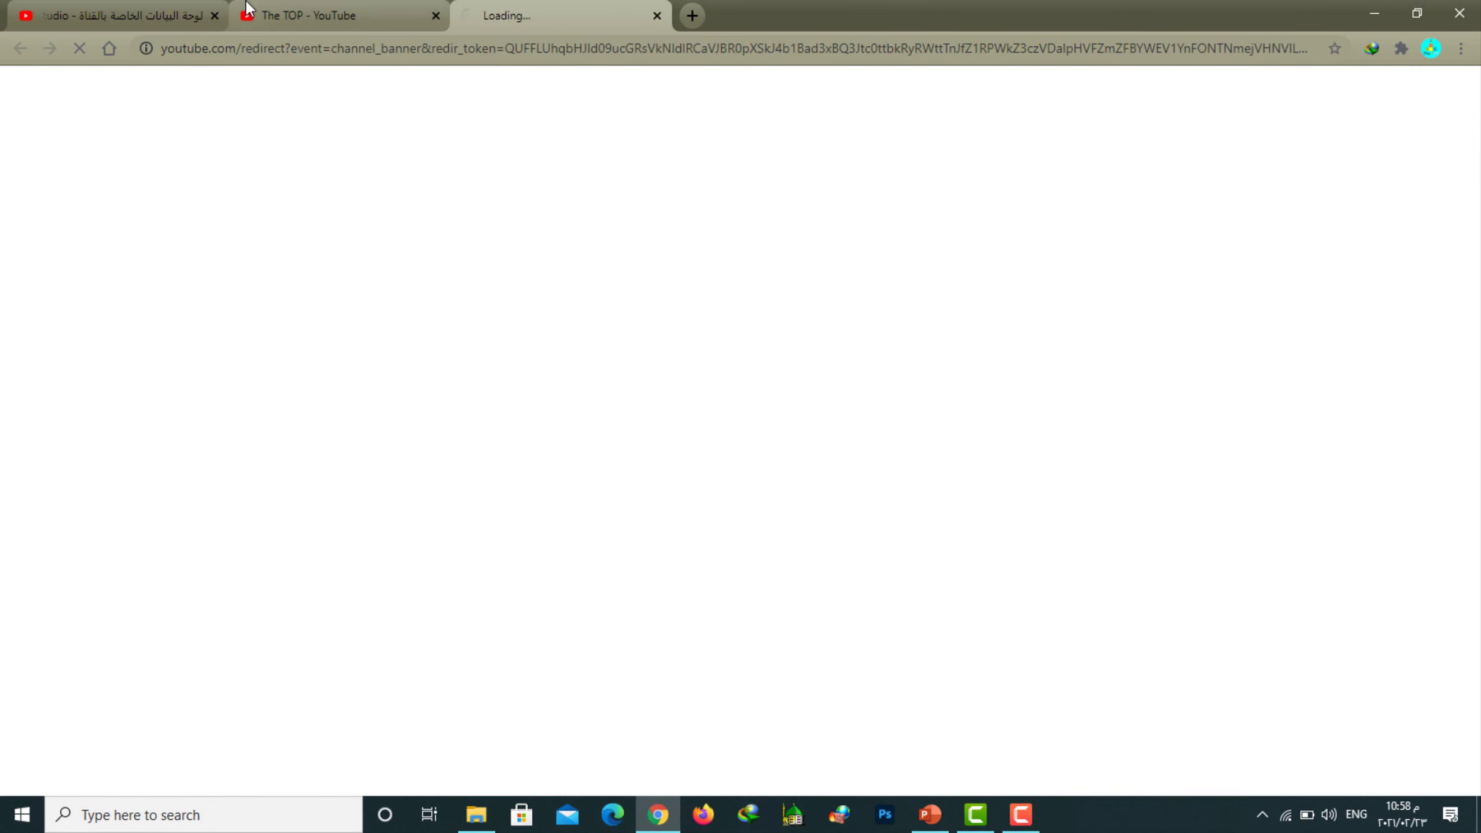
{"action": "left_click", "coordinate": [373, 16]}
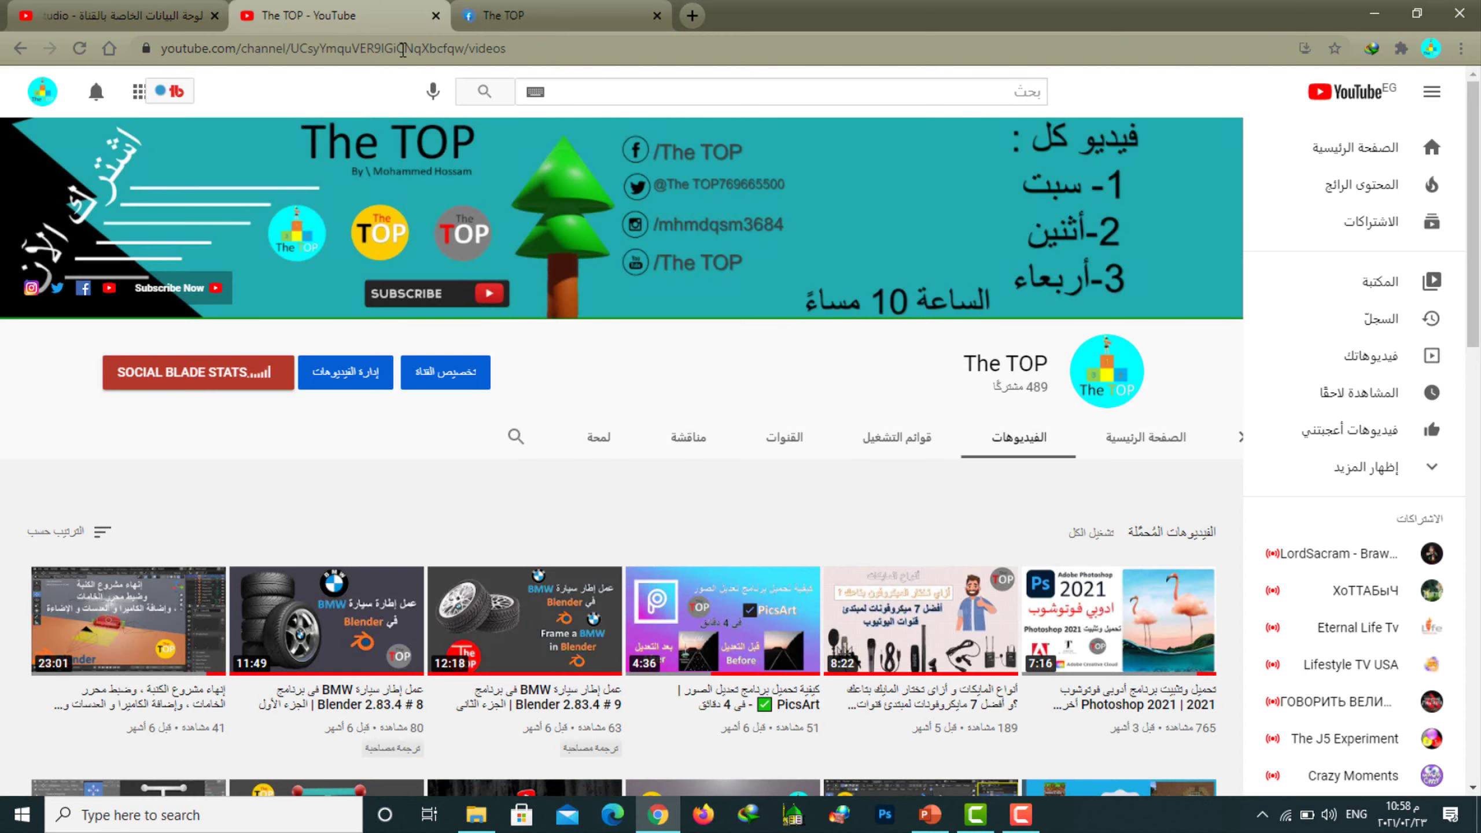
{"action": "left_click", "coordinate": [513, 11]}
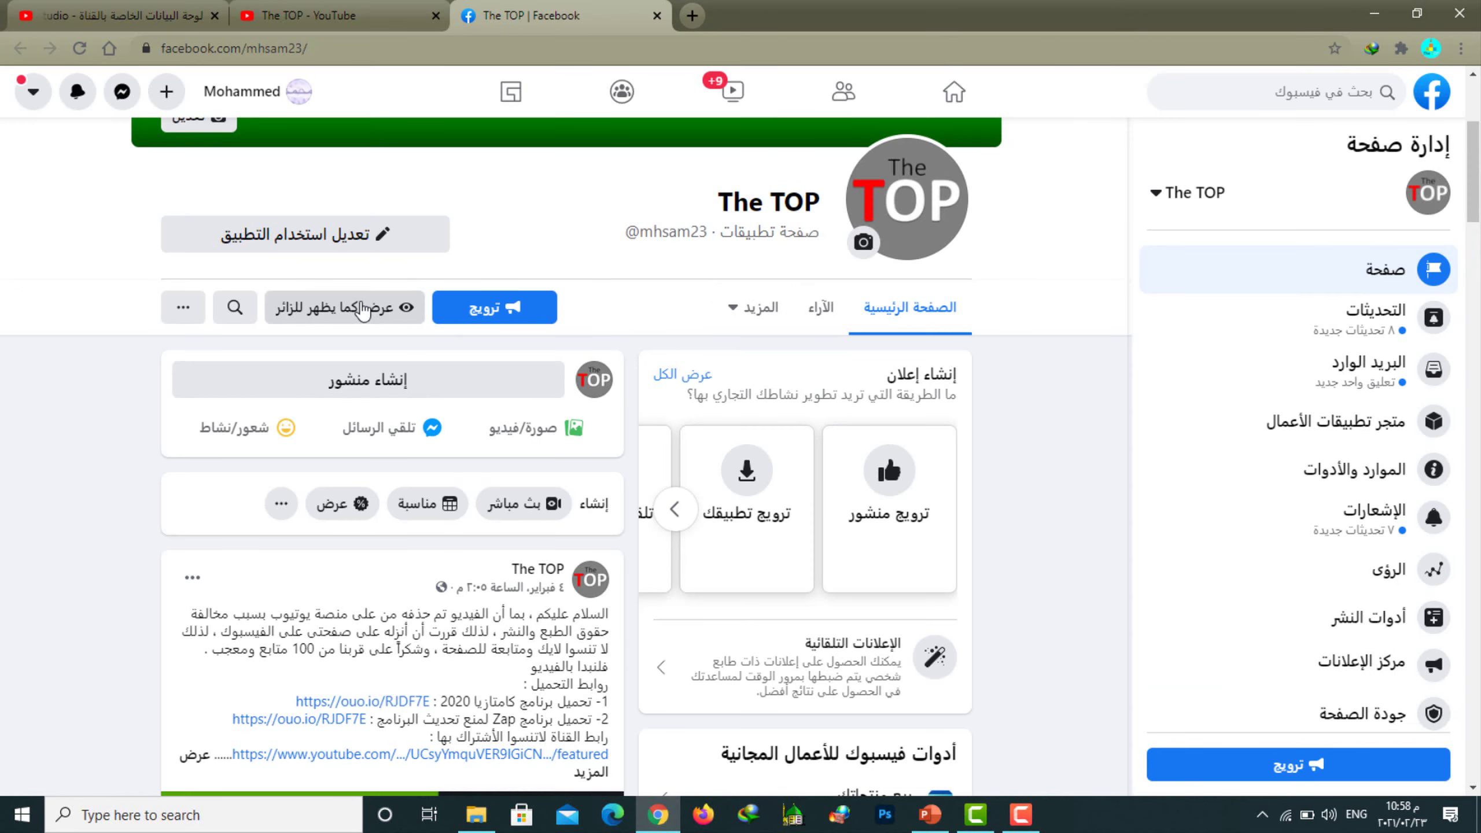
{"action": "left_click", "coordinate": [362, 309]}
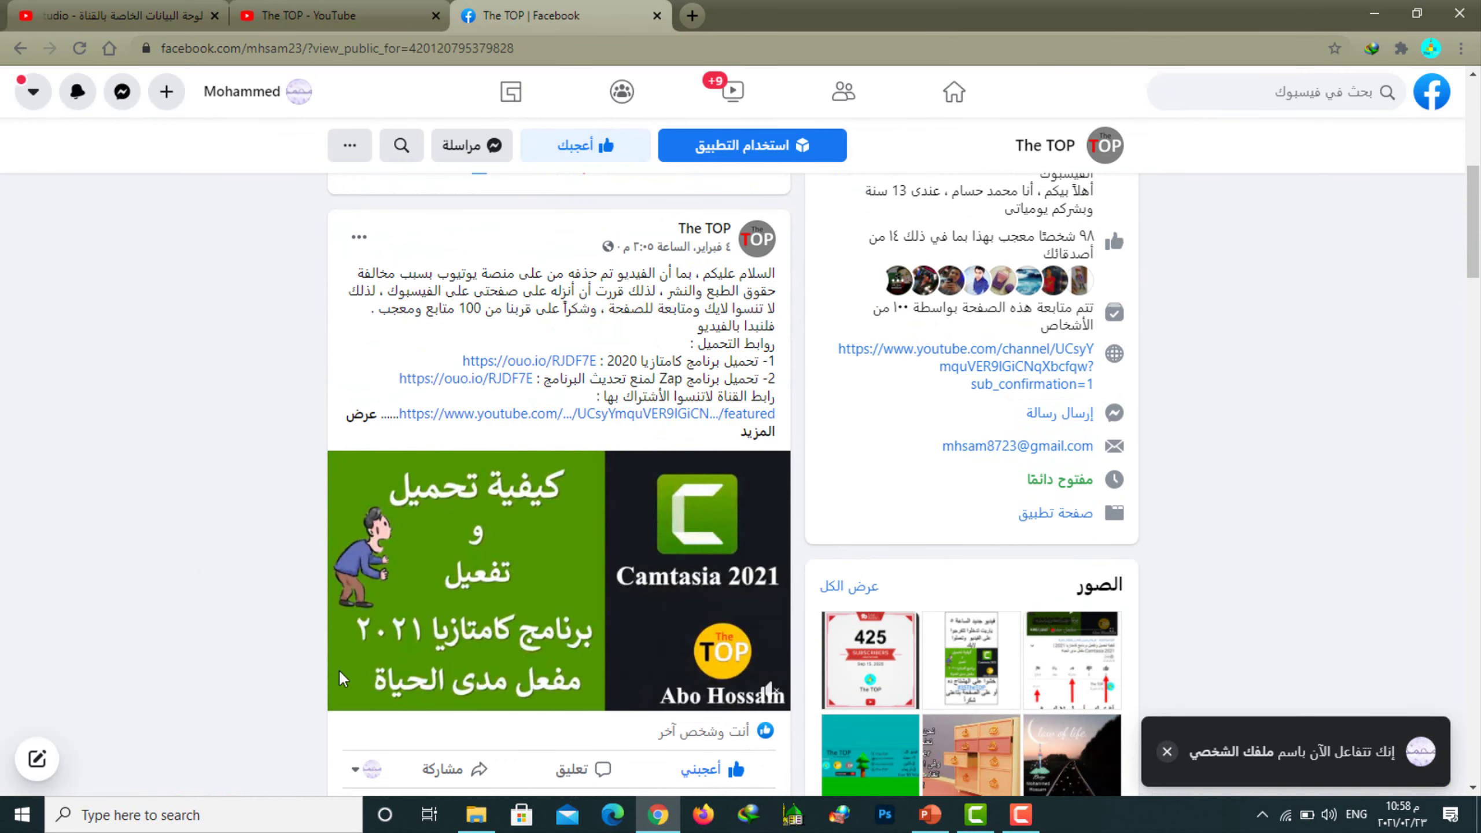
- Expand the Facebook post's full text, then return to the YouTube Studio copyright-strike notice
{"action": "scroll", "coordinate": [757, 452], "scroll_direction": "up", "scroll_amount": 3}
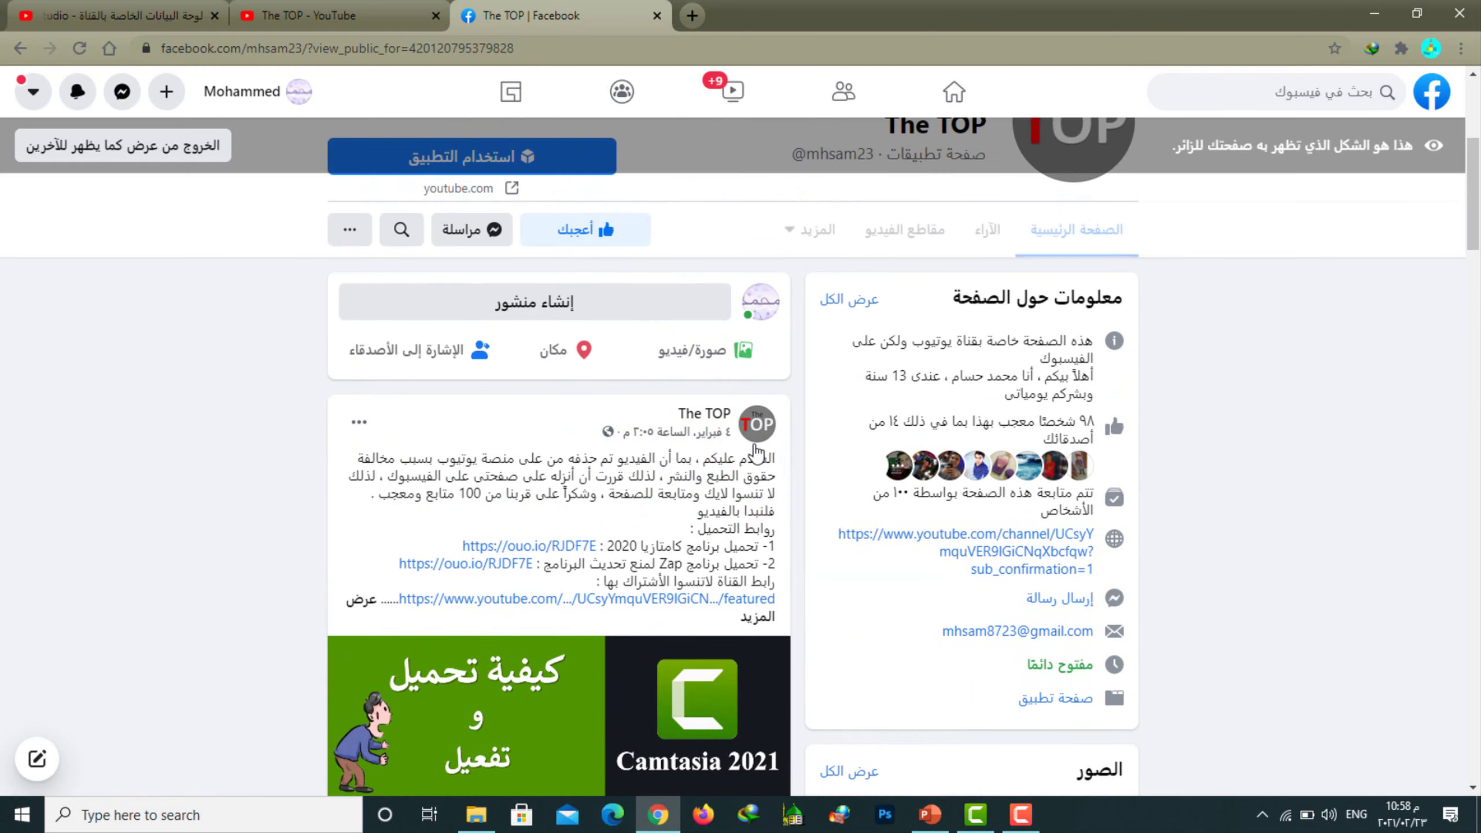
{"action": "scroll", "coordinate": [753, 484], "scroll_direction": "up", "scroll_amount": 3}
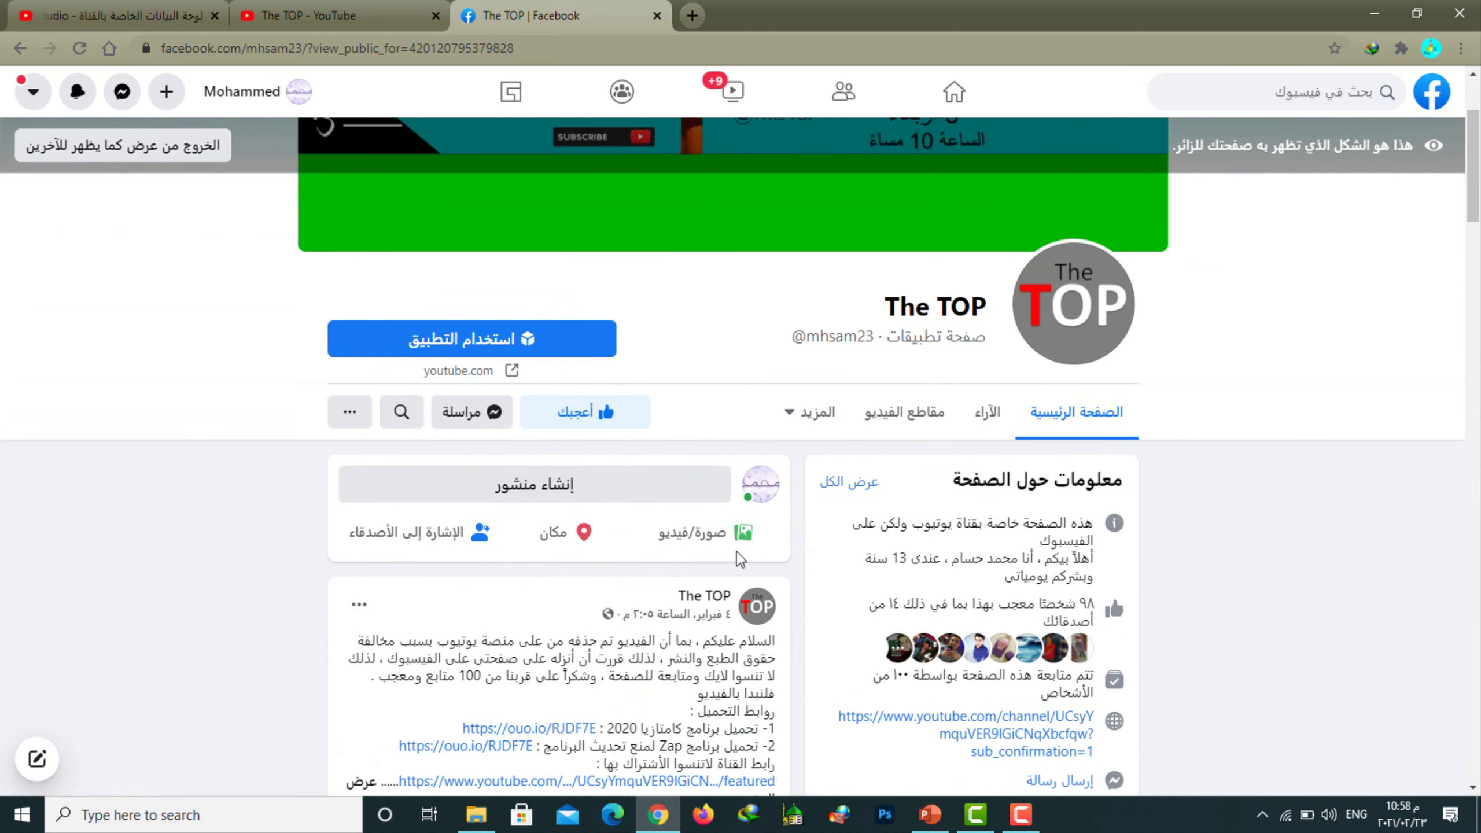
{"action": "scroll", "coordinate": [742, 634], "scroll_direction": "down", "scroll_amount": 2}
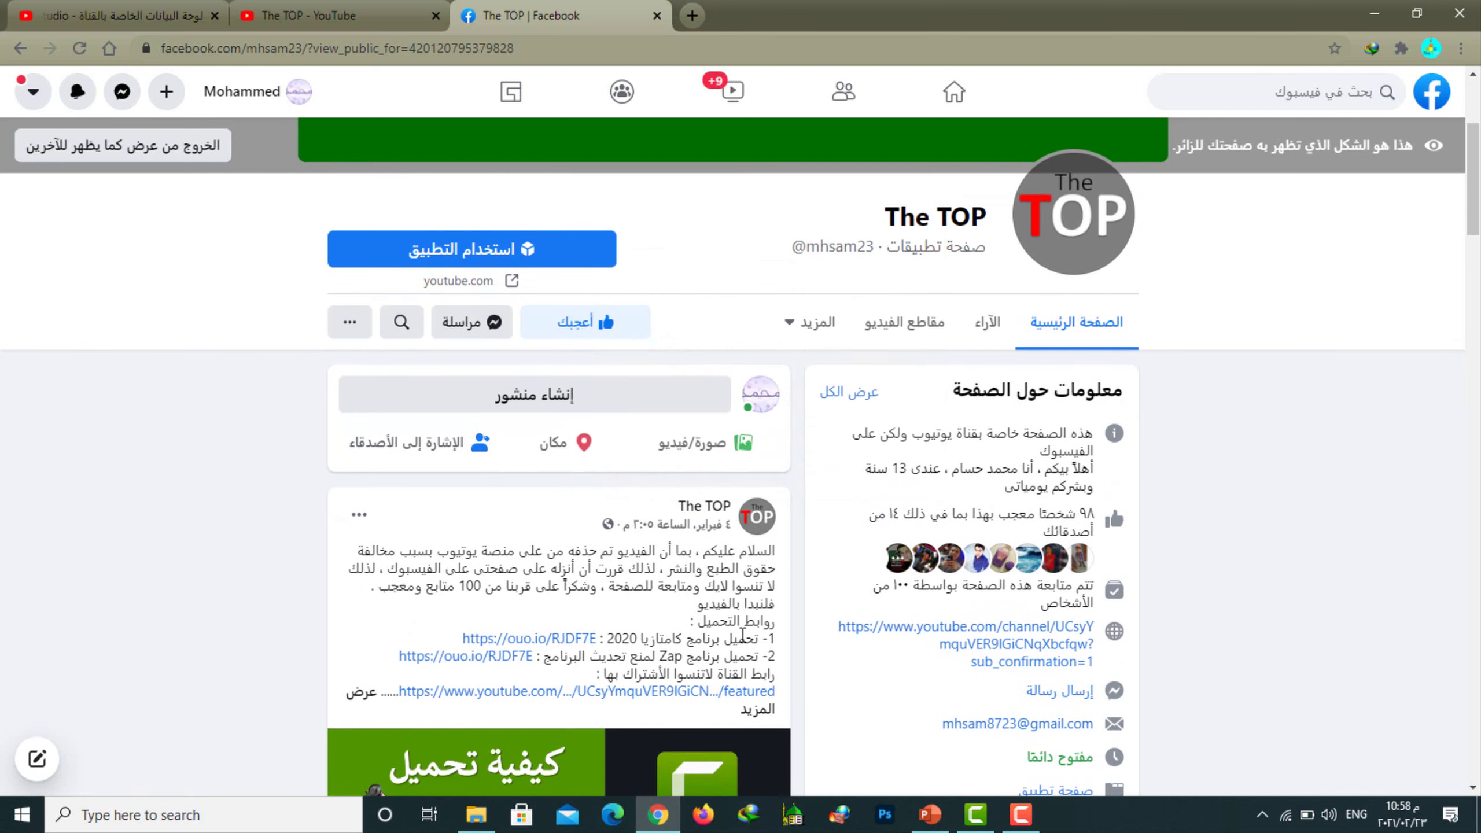
{"action": "left_click", "coordinate": [755, 710]}
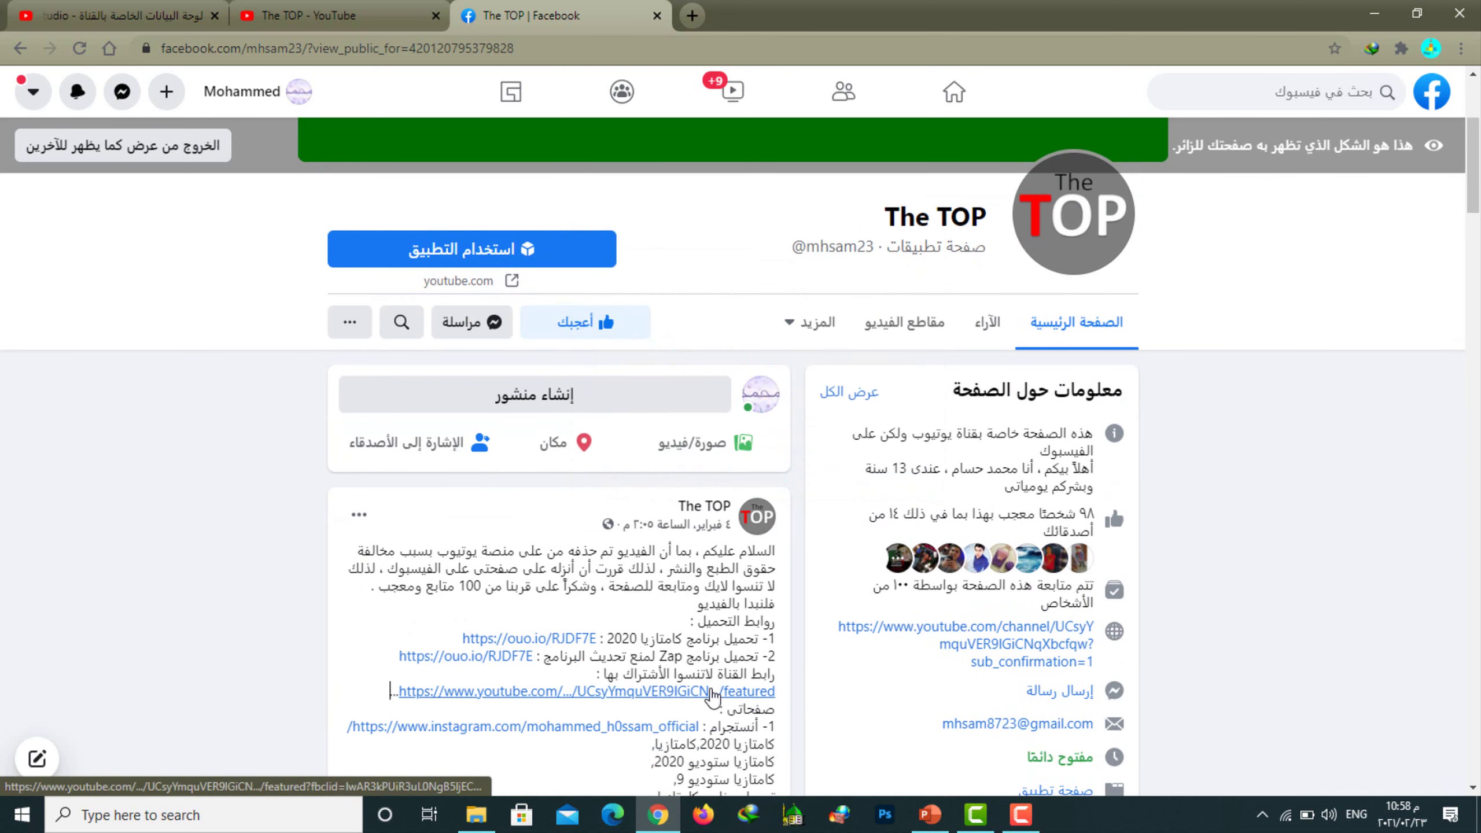
{"action": "scroll", "coordinate": [713, 696], "scroll_direction": "down", "scroll_amount": 3}
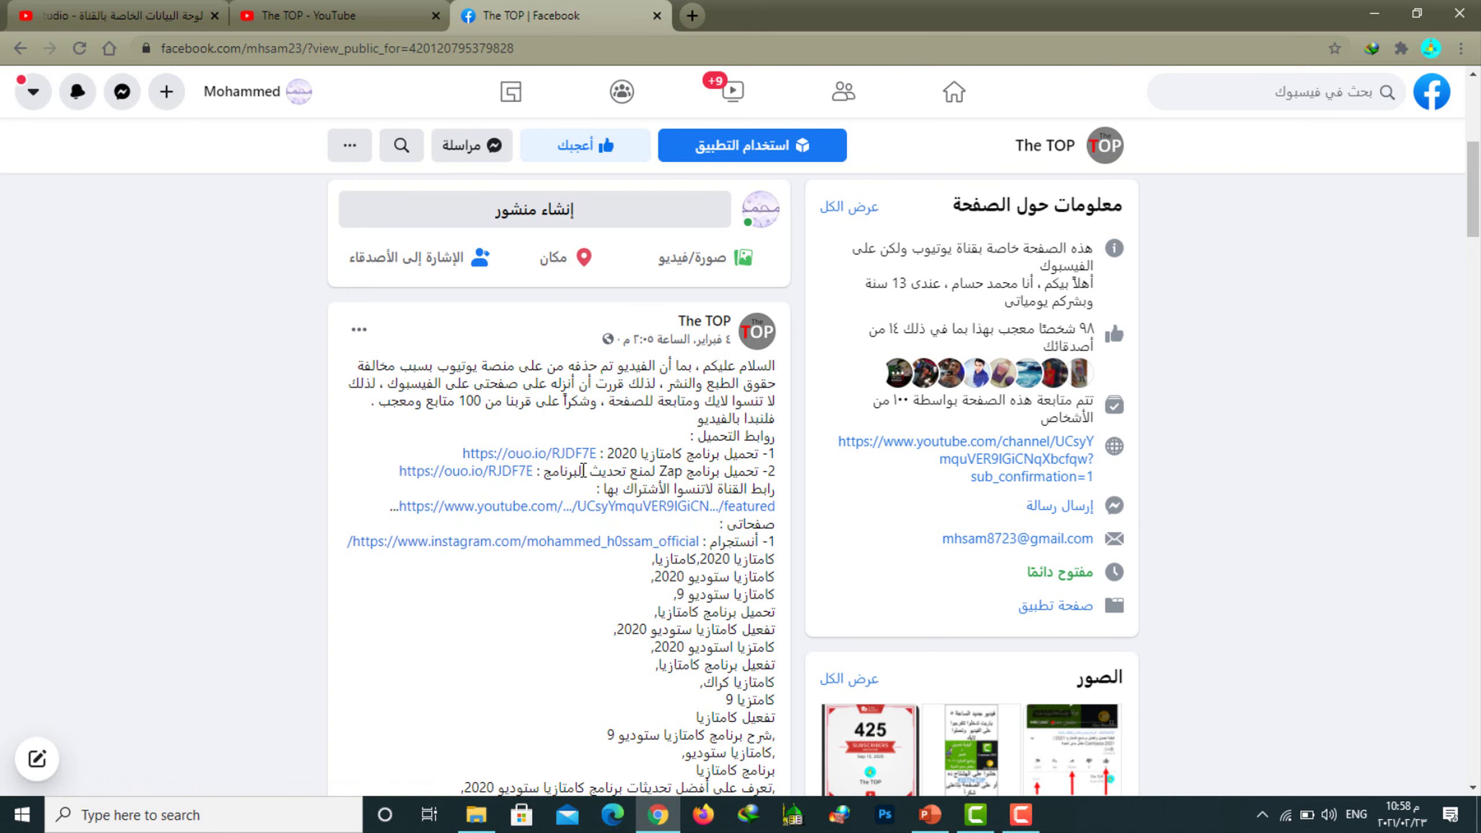
{"action": "key", "text": "ctrl+1"}
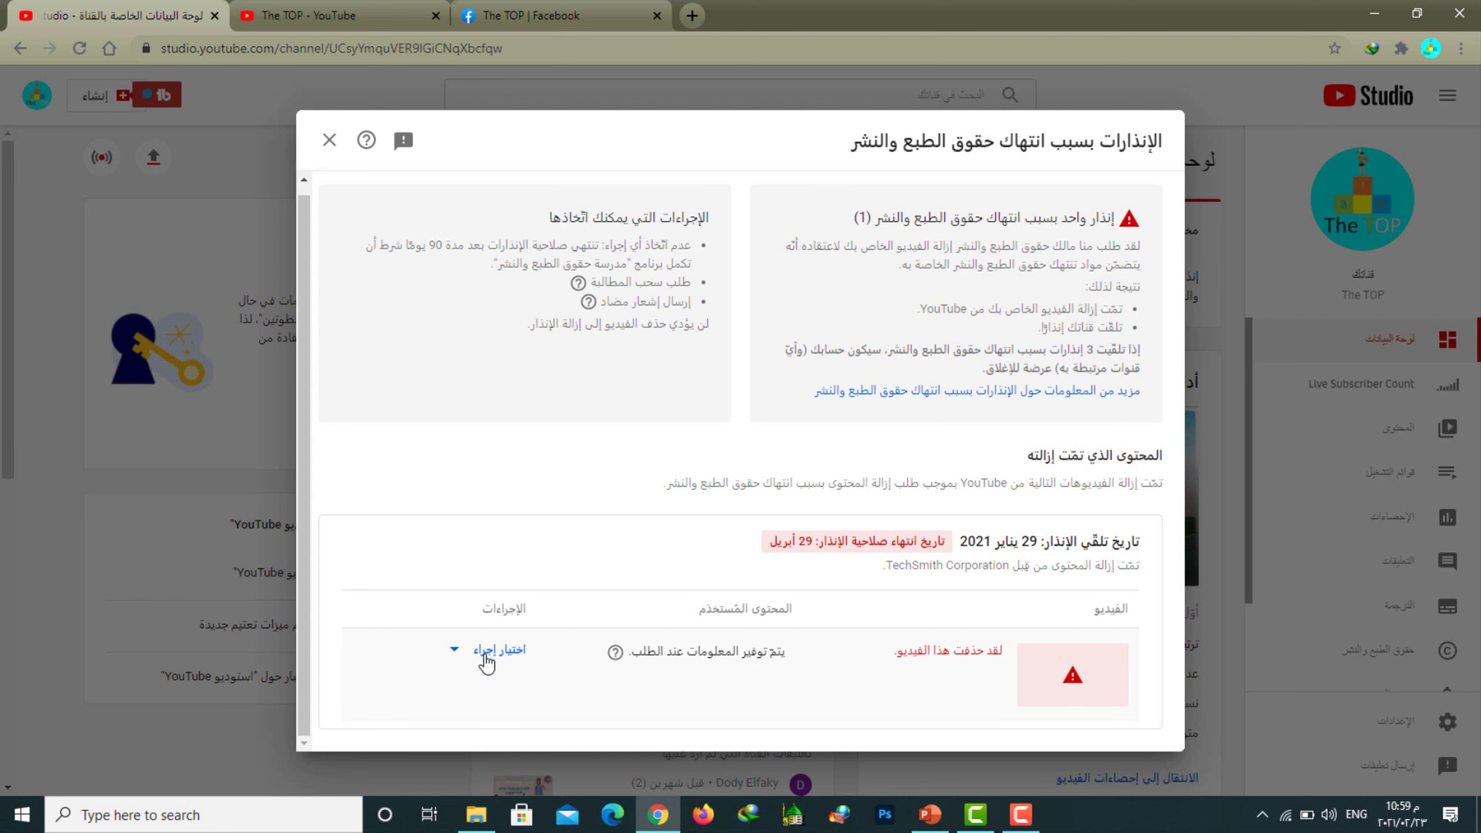
- Choose 'Contact the claimant' from the removed video's action dropdown
{"action": "left_click", "coordinate": [485, 653]}
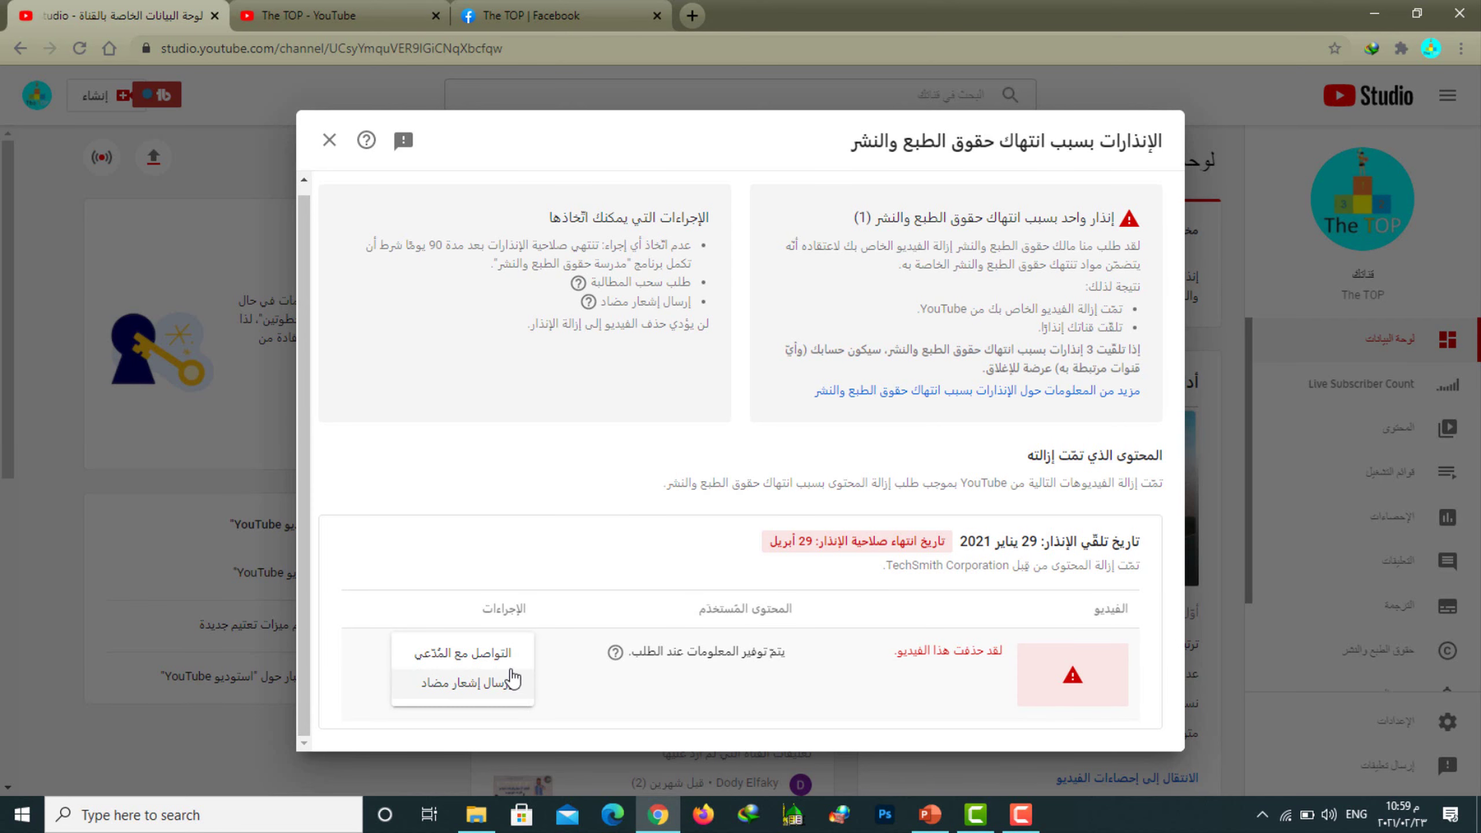
{"action": "left_click", "coordinate": [463, 653]}
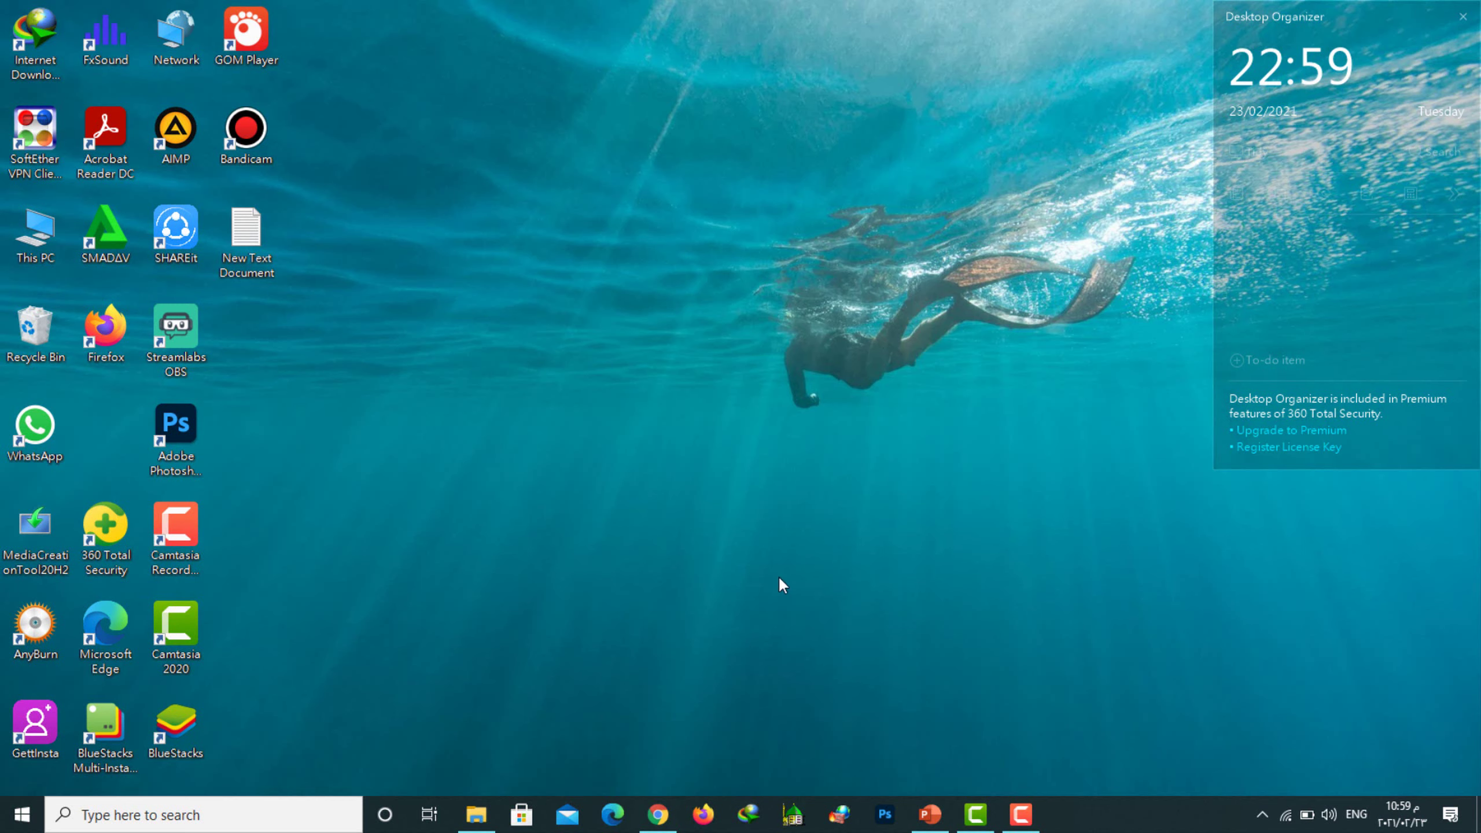
- Bring the PowerPoint presentation to the front from the taskbar
{"action": "left_click", "coordinate": [912, 809]}
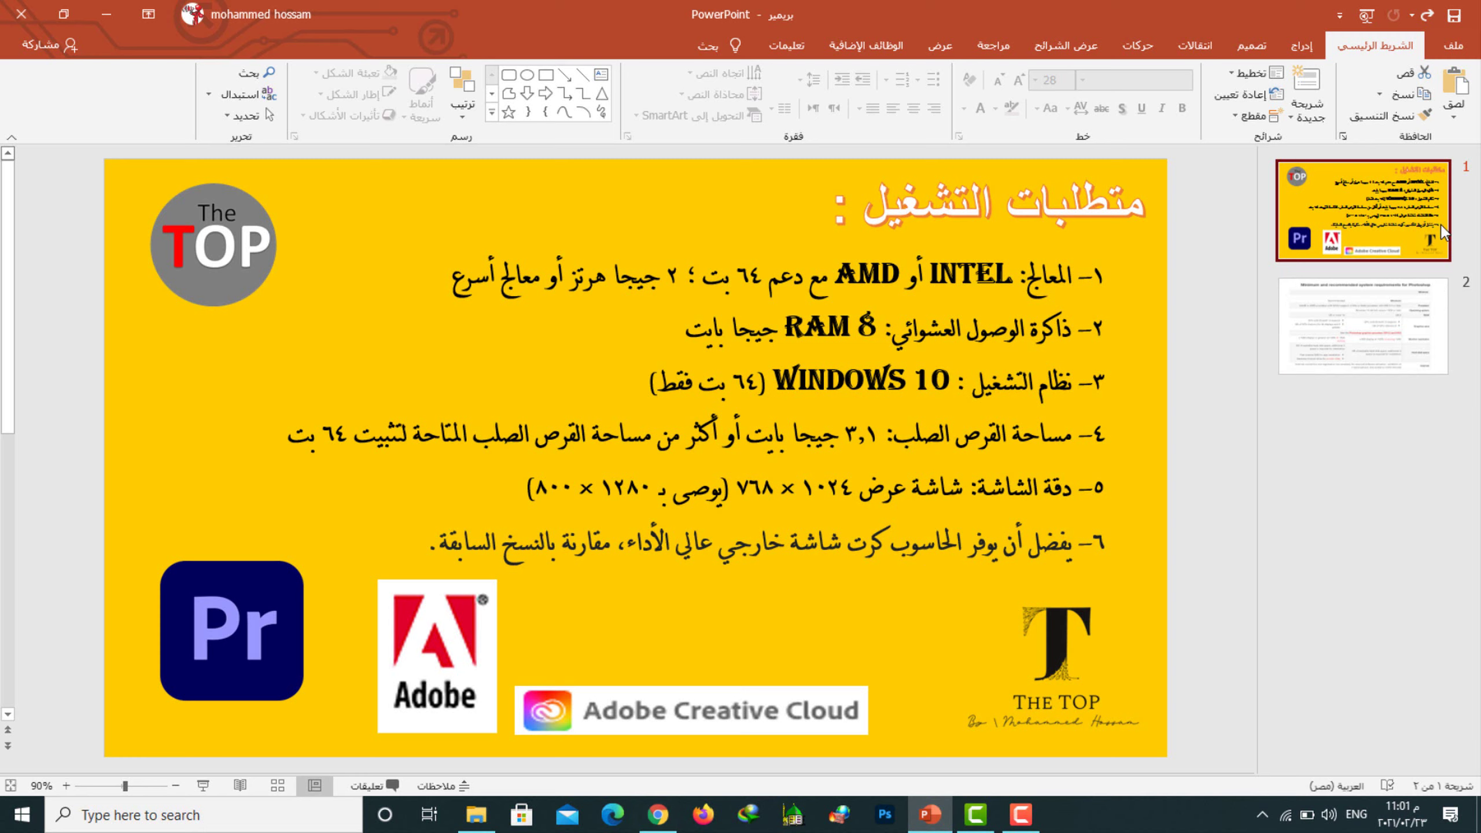
- Show slide 2 with Photoshop's minimum and recommended Windows system requirements
{"action": "left_click", "coordinate": [1371, 347]}
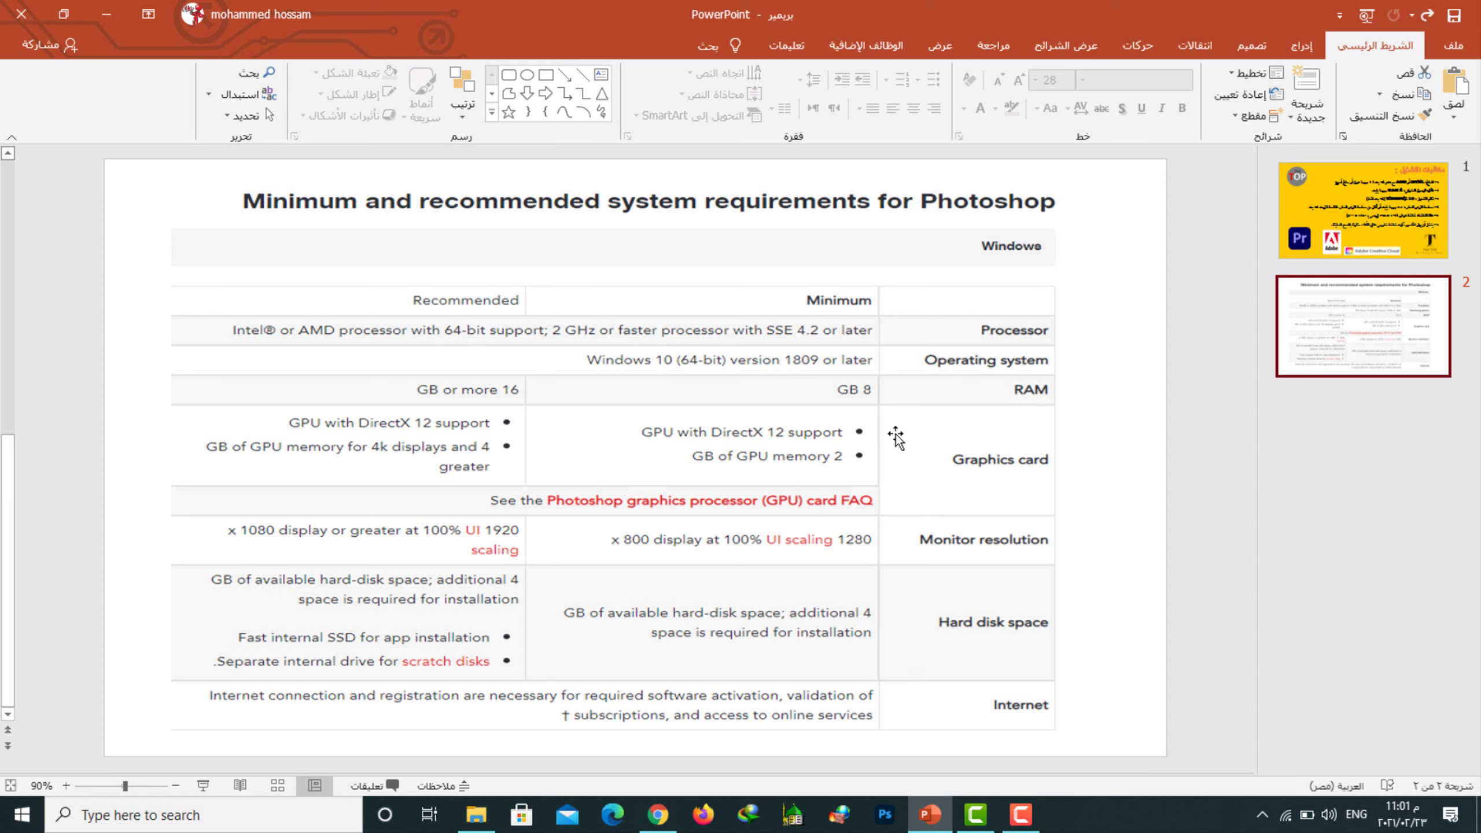
- Return to slide 1 of the presentation
{"action": "left_click", "coordinate": [1347, 233]}
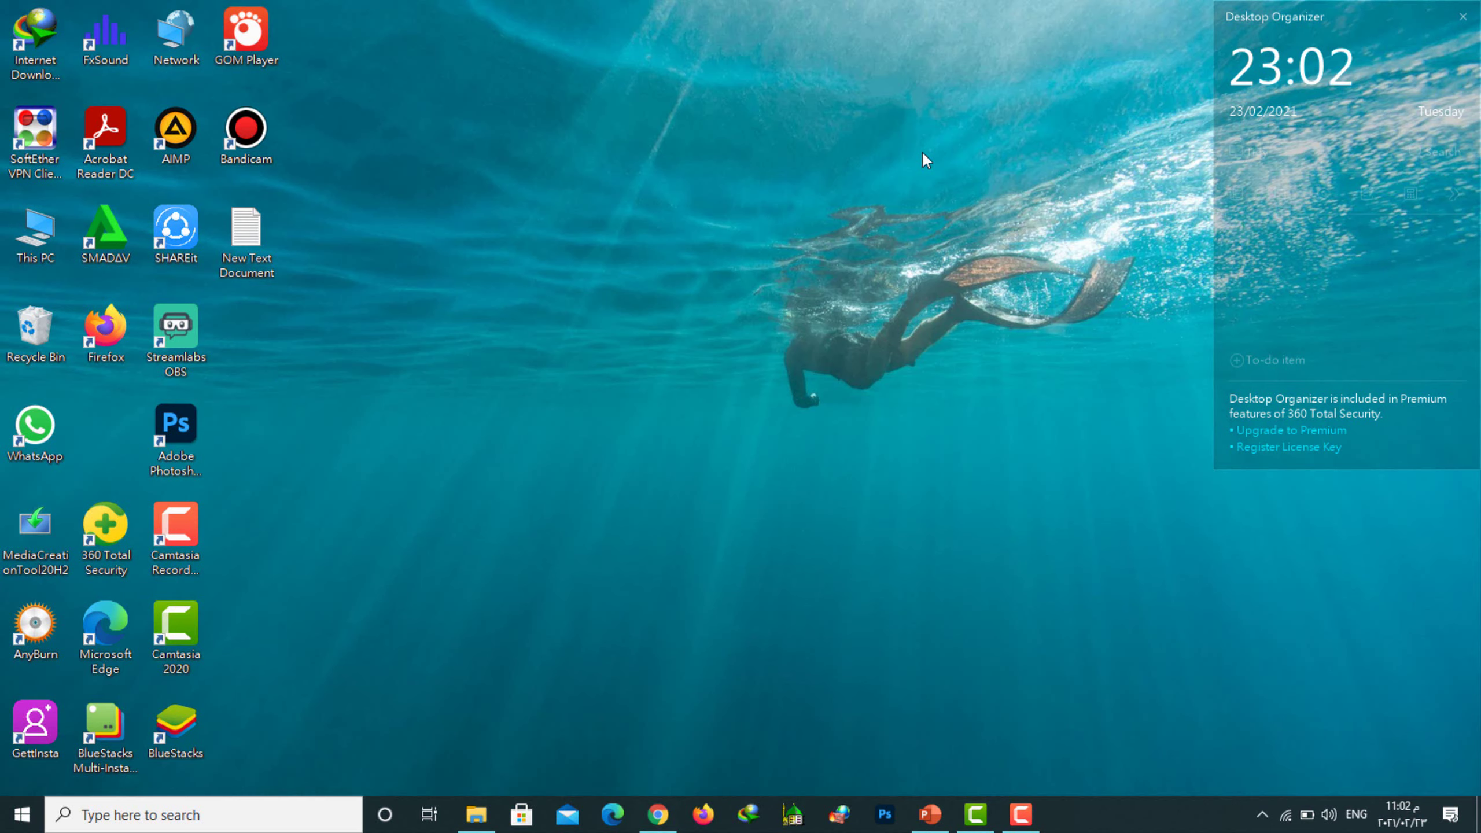
{"action": "double_click", "coordinate": [269, 236]}
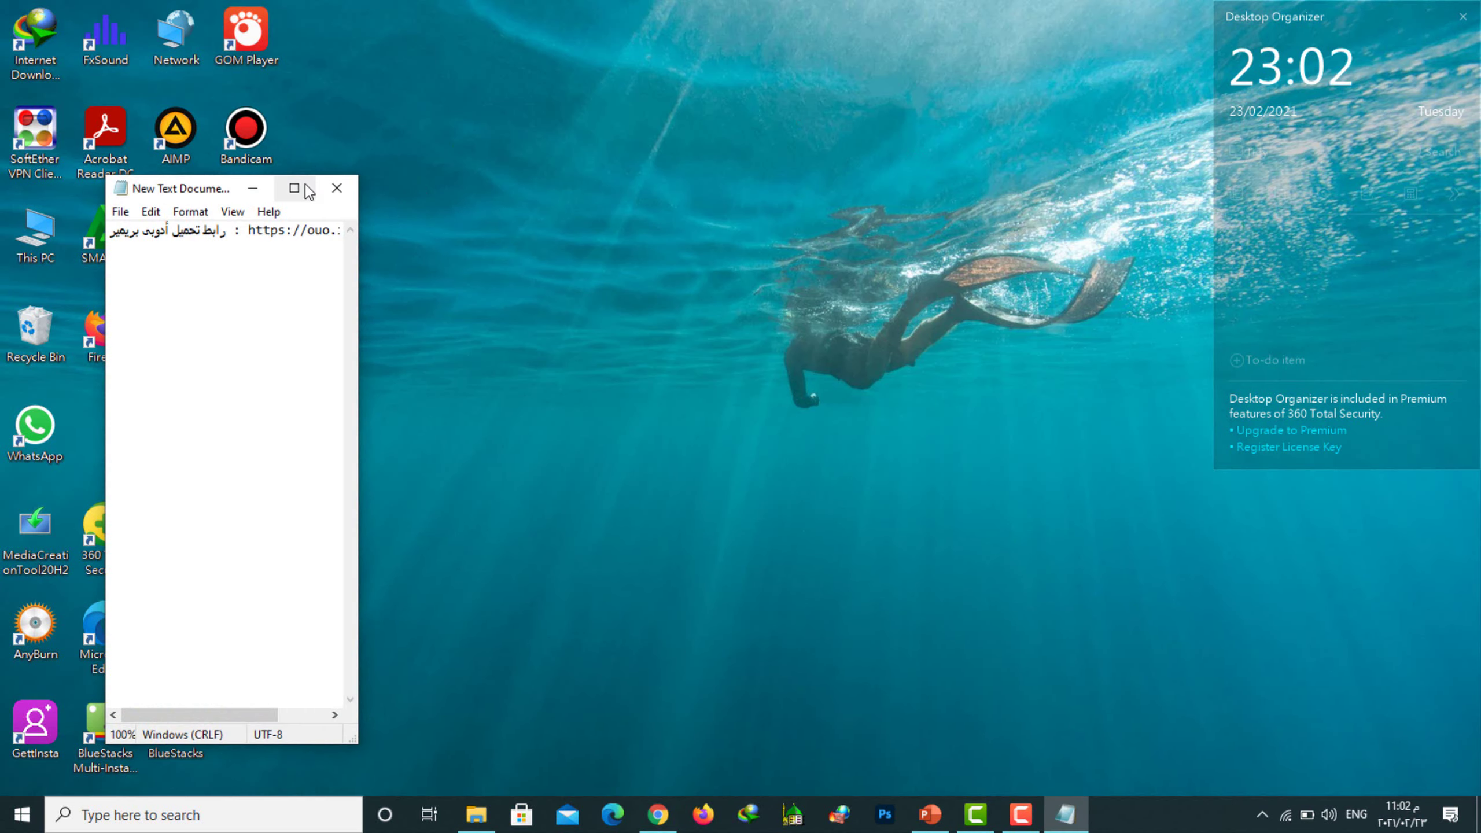
{"action": "left_click", "coordinate": [295, 188]}
{"action": "left_click_drag", "start_coordinate": [325, 53], "coordinate": [143, 49]}
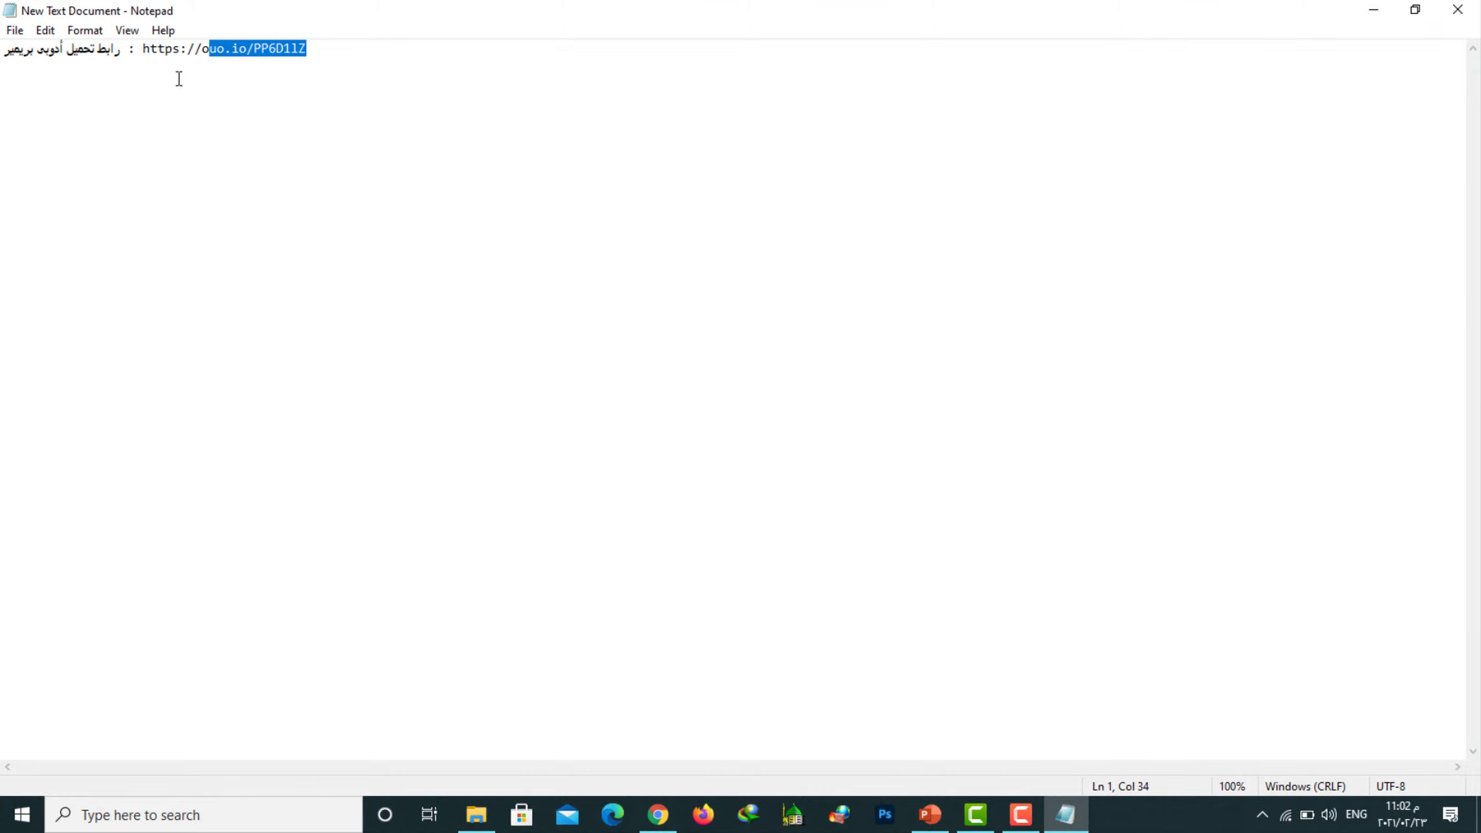
{"action": "right_click", "coordinate": [186, 49]}
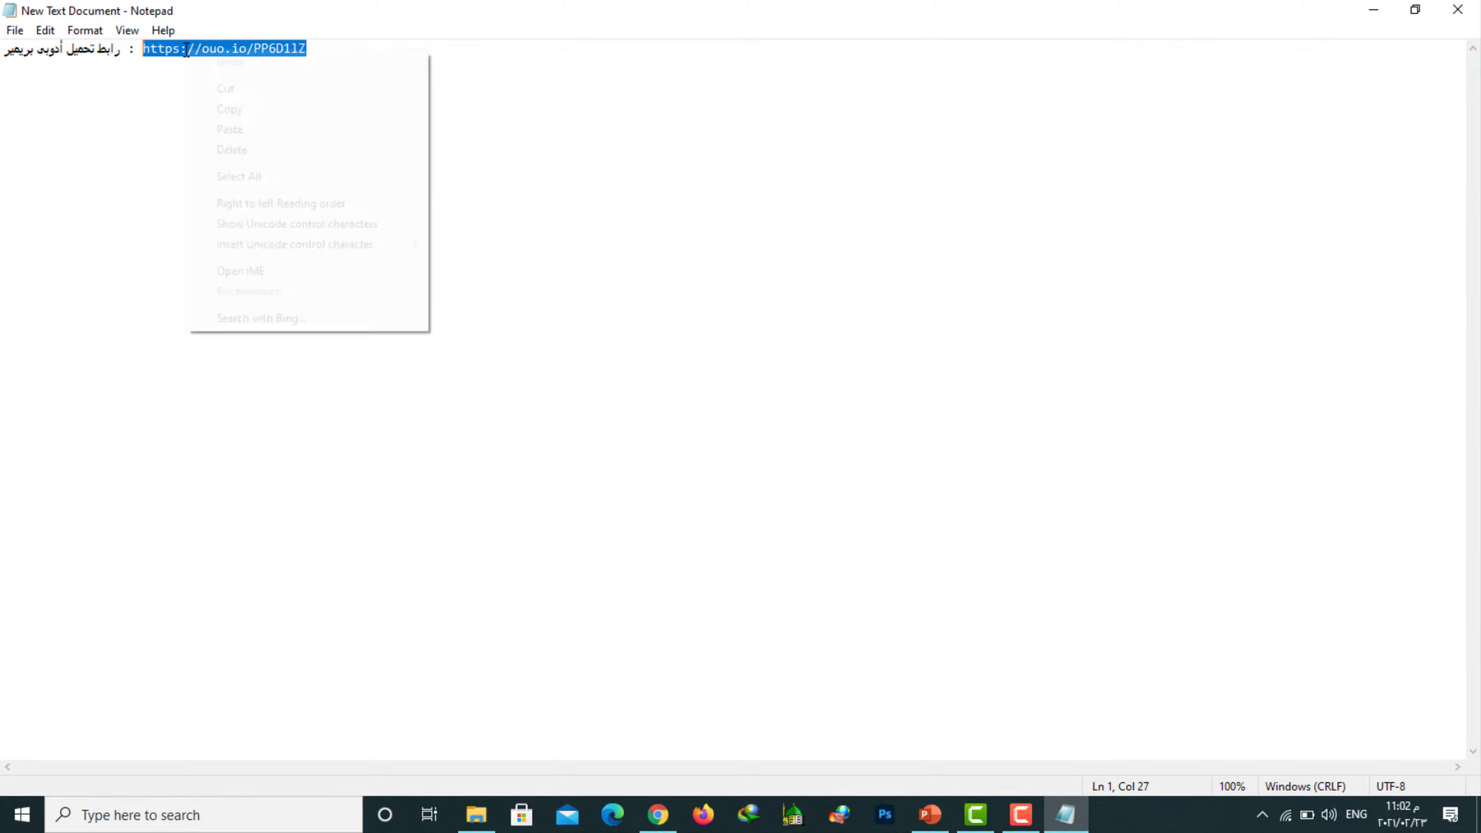
{"action": "left_click", "coordinate": [246, 110]}
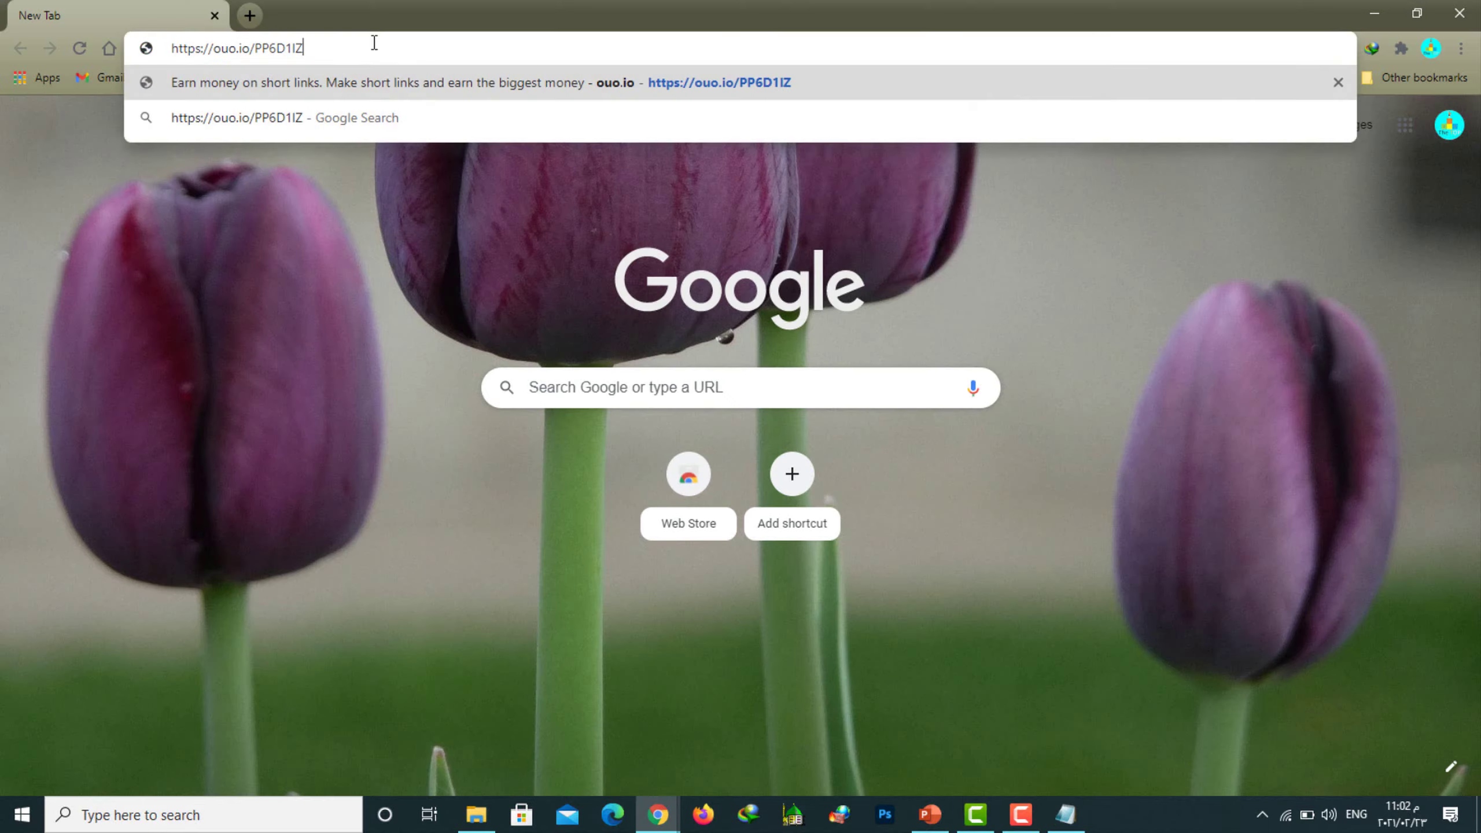
- Open the pasted ouo.io link and submit the solved reCAPTCHA
{"action": "key", "text": "Return"}
{"action": "scroll", "coordinate": [536, 253], "scroll_direction": "down", "scroll_amount": 4}
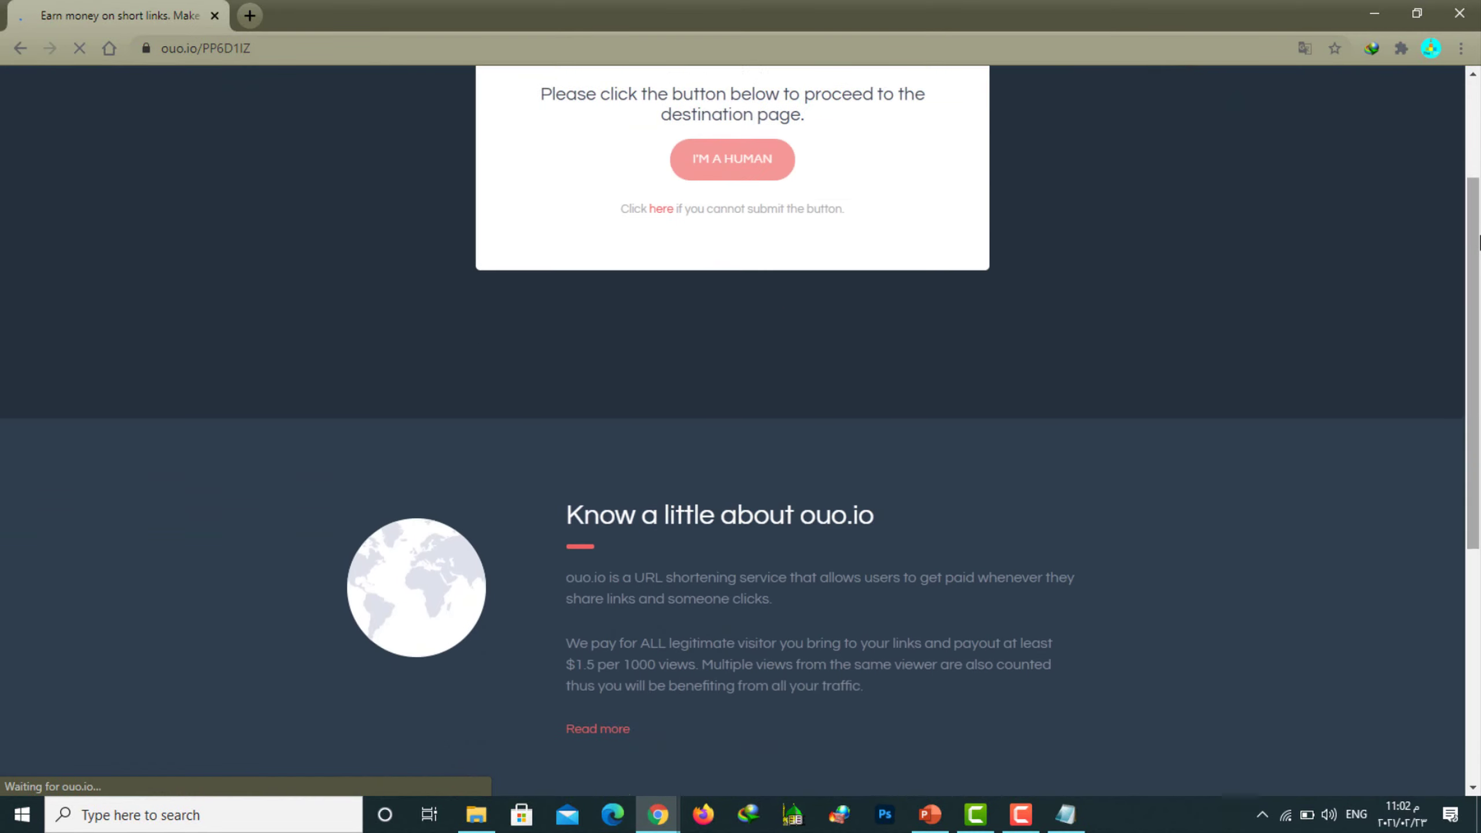
{"action": "scroll", "coordinate": [536, 253], "scroll_direction": "down", "scroll_amount": 6}
{"action": "scroll", "coordinate": [1479, 534], "scroll_direction": "up", "scroll_amount": 1}
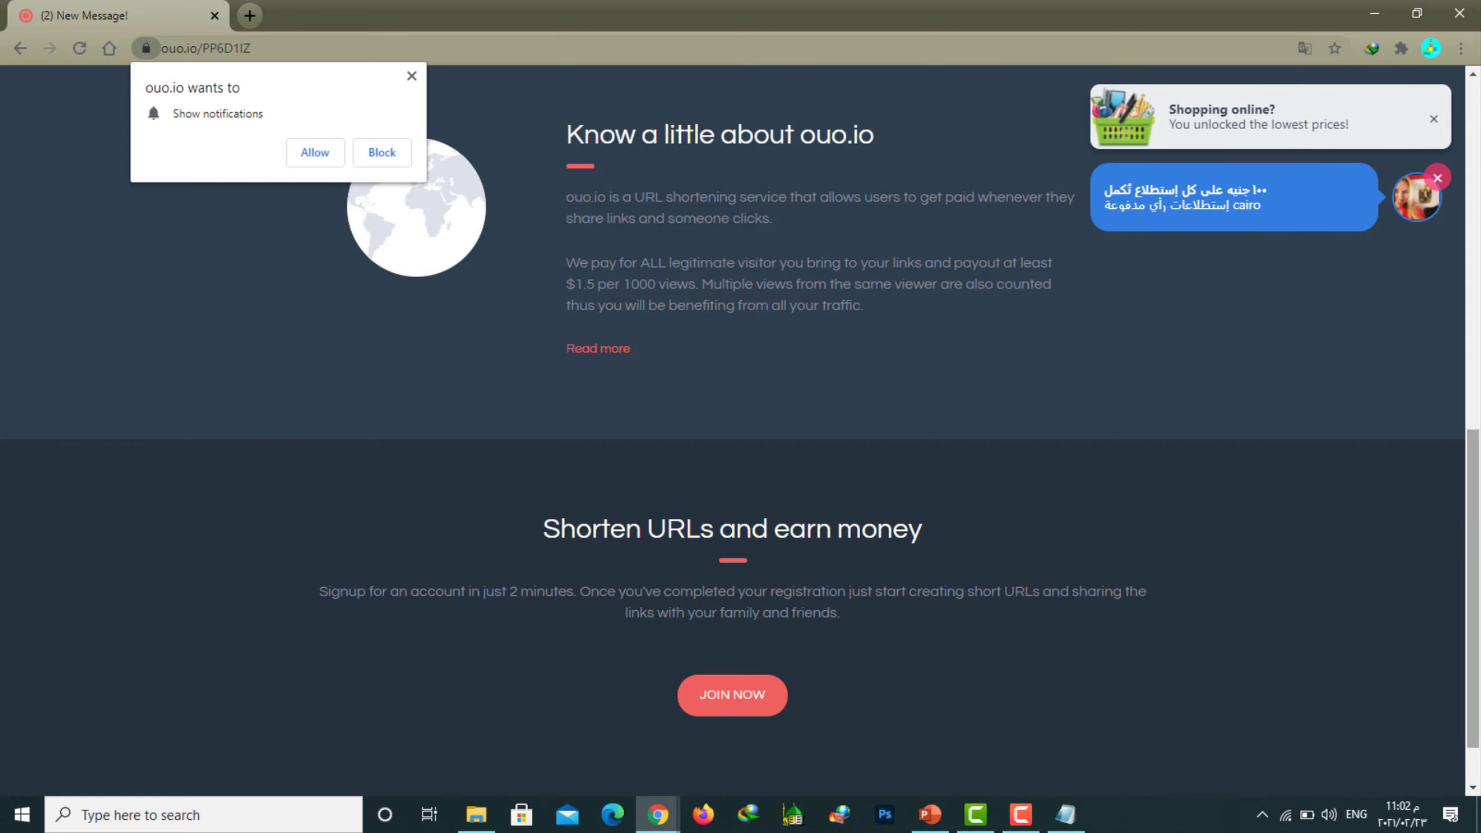
{"action": "scroll", "coordinate": [1455, 553], "scroll_direction": "up", "scroll_amount": 4}
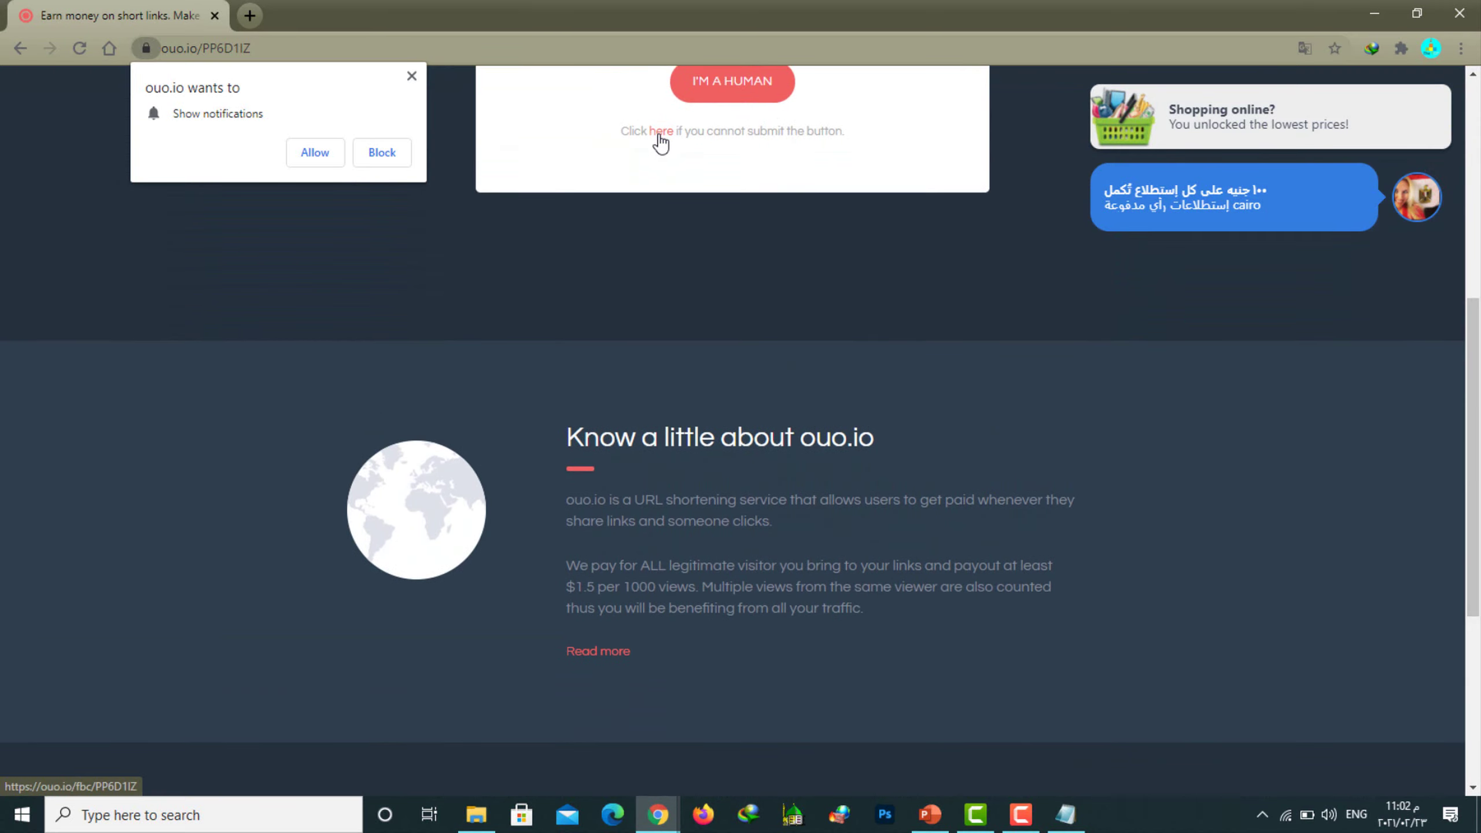
{"action": "left_click", "coordinate": [661, 133]}
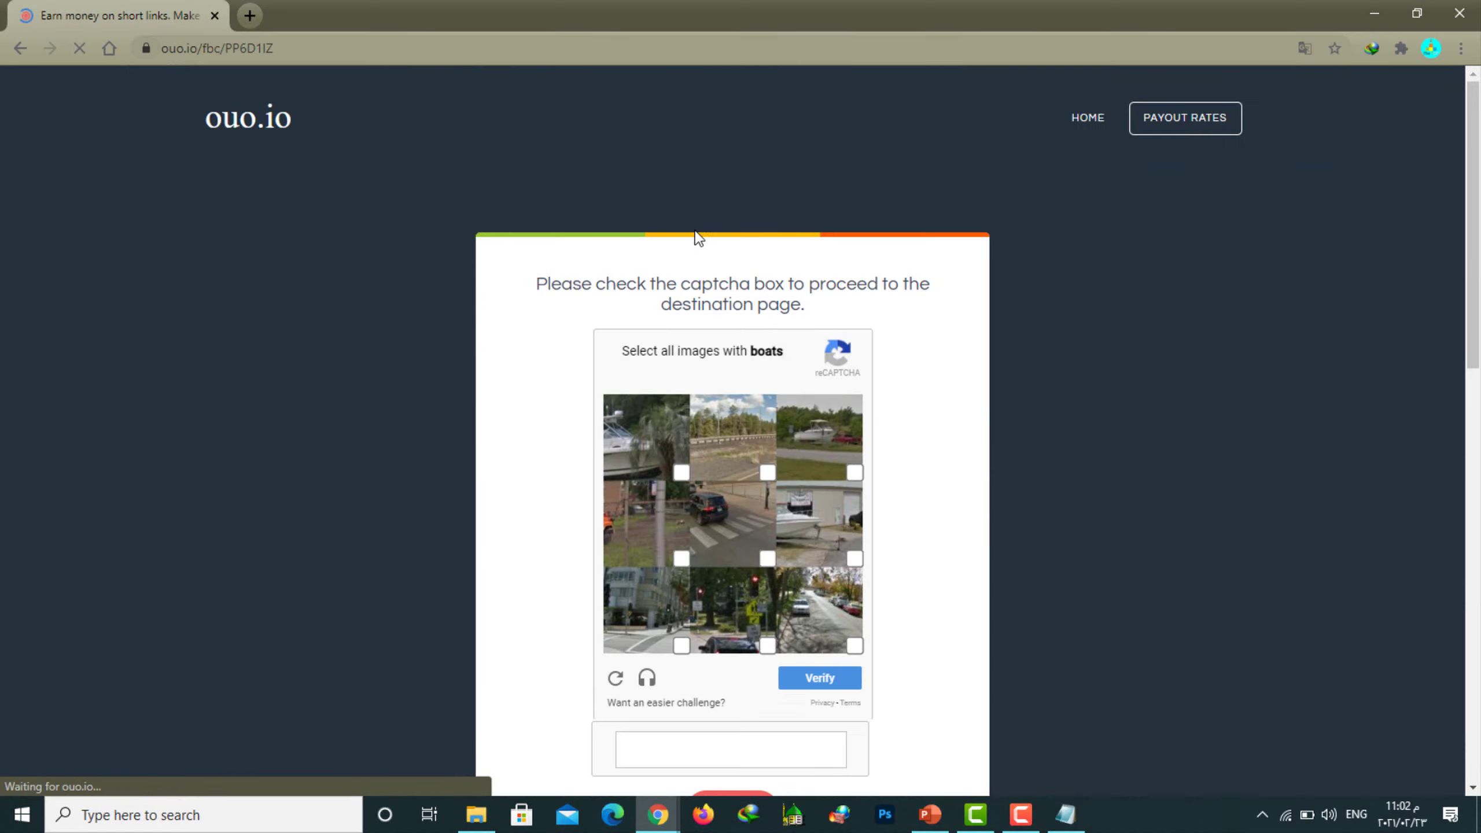
{"action": "scroll", "coordinate": [697, 256], "scroll_direction": "down", "scroll_amount": 4}
{"action": "scroll", "coordinate": [717, 379], "scroll_direction": "down", "scroll_amount": 1}
{"action": "left_click", "coordinate": [728, 445]}
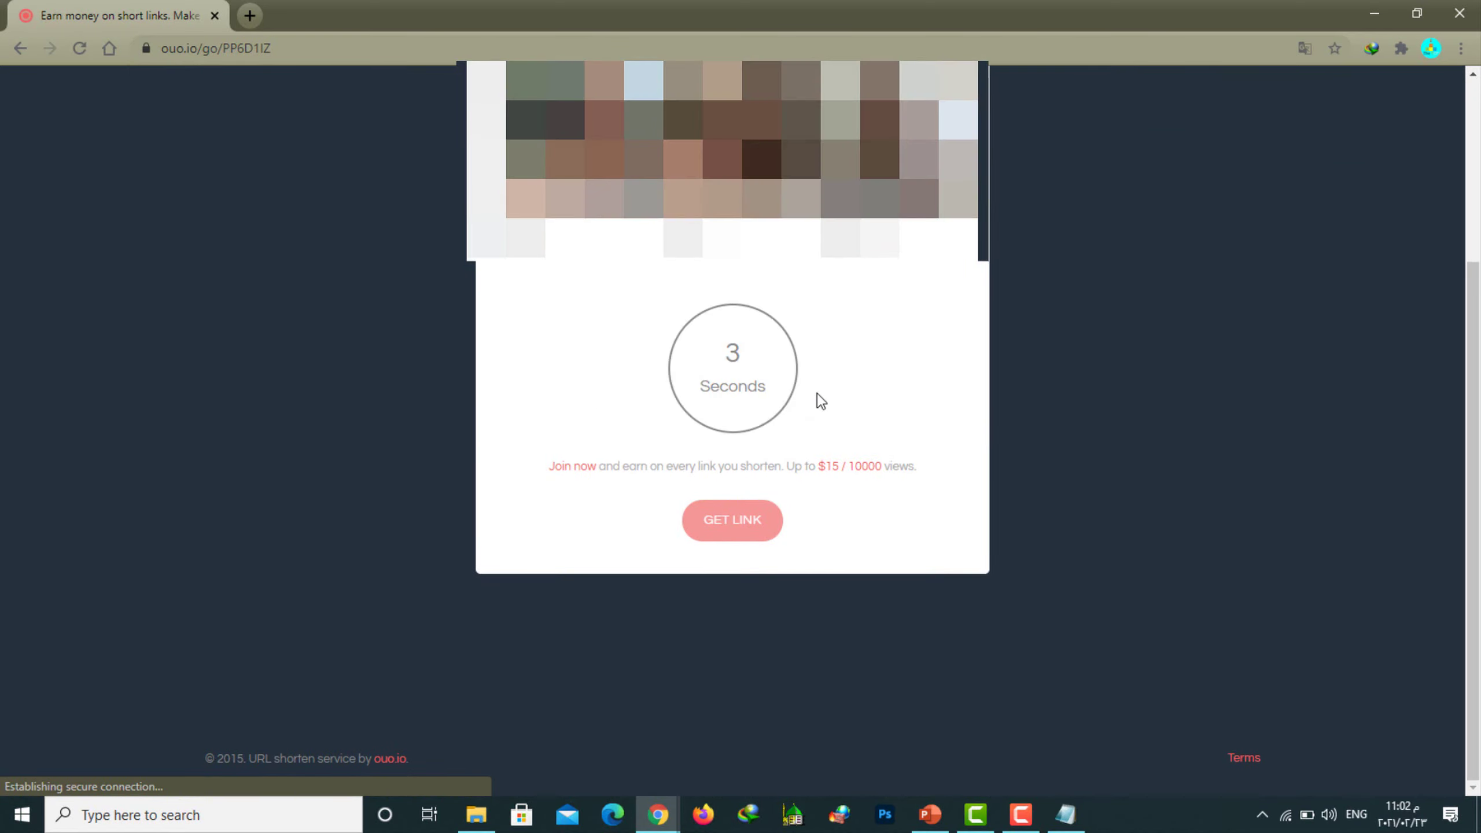
- Get the destination link past the ad tabs to reach the pesktop.com Premiere Pro download page
{"action": "left_click", "coordinate": [738, 521]}
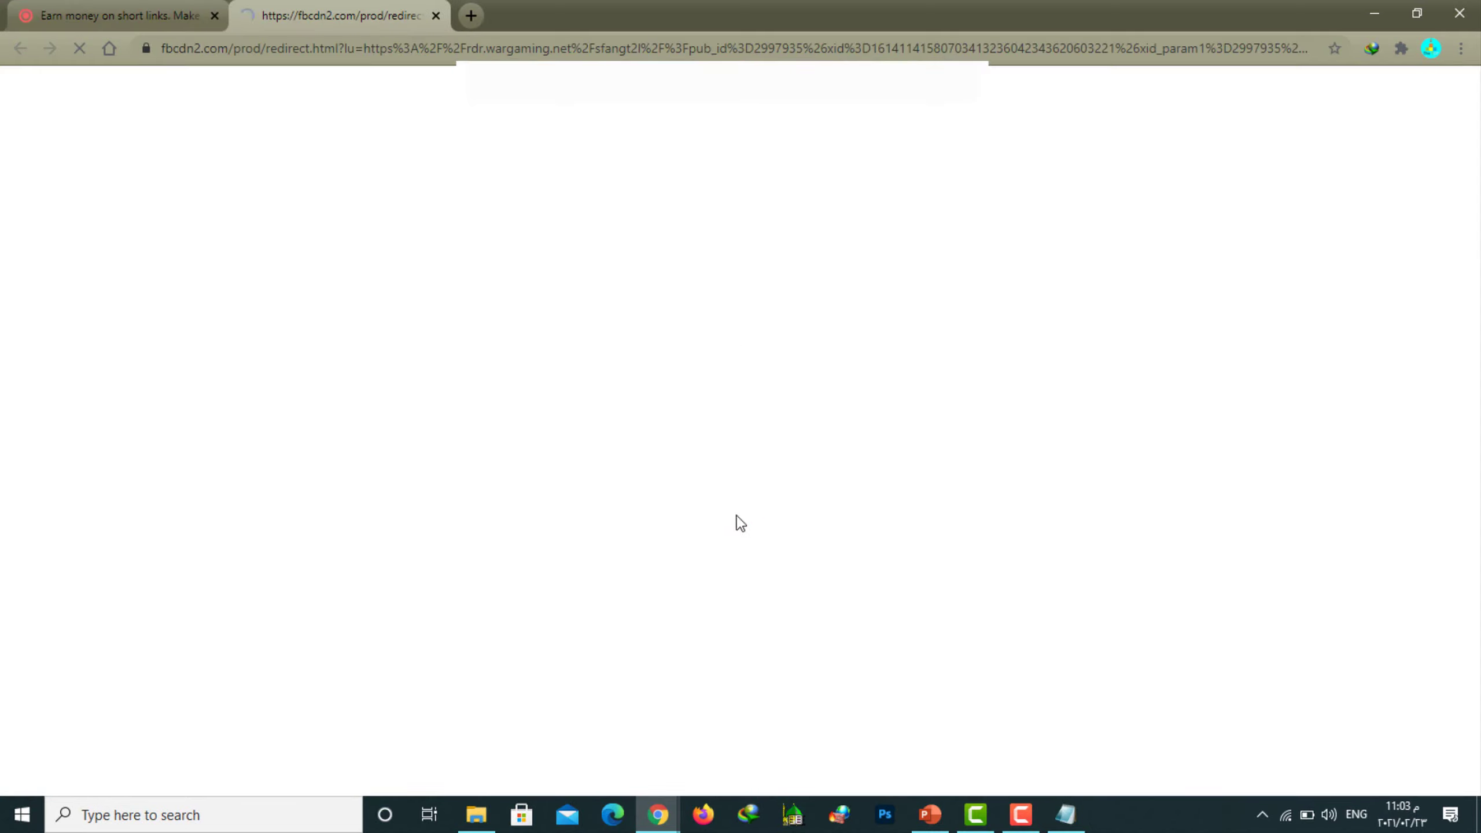
{"action": "left_click", "coordinate": [436, 16]}
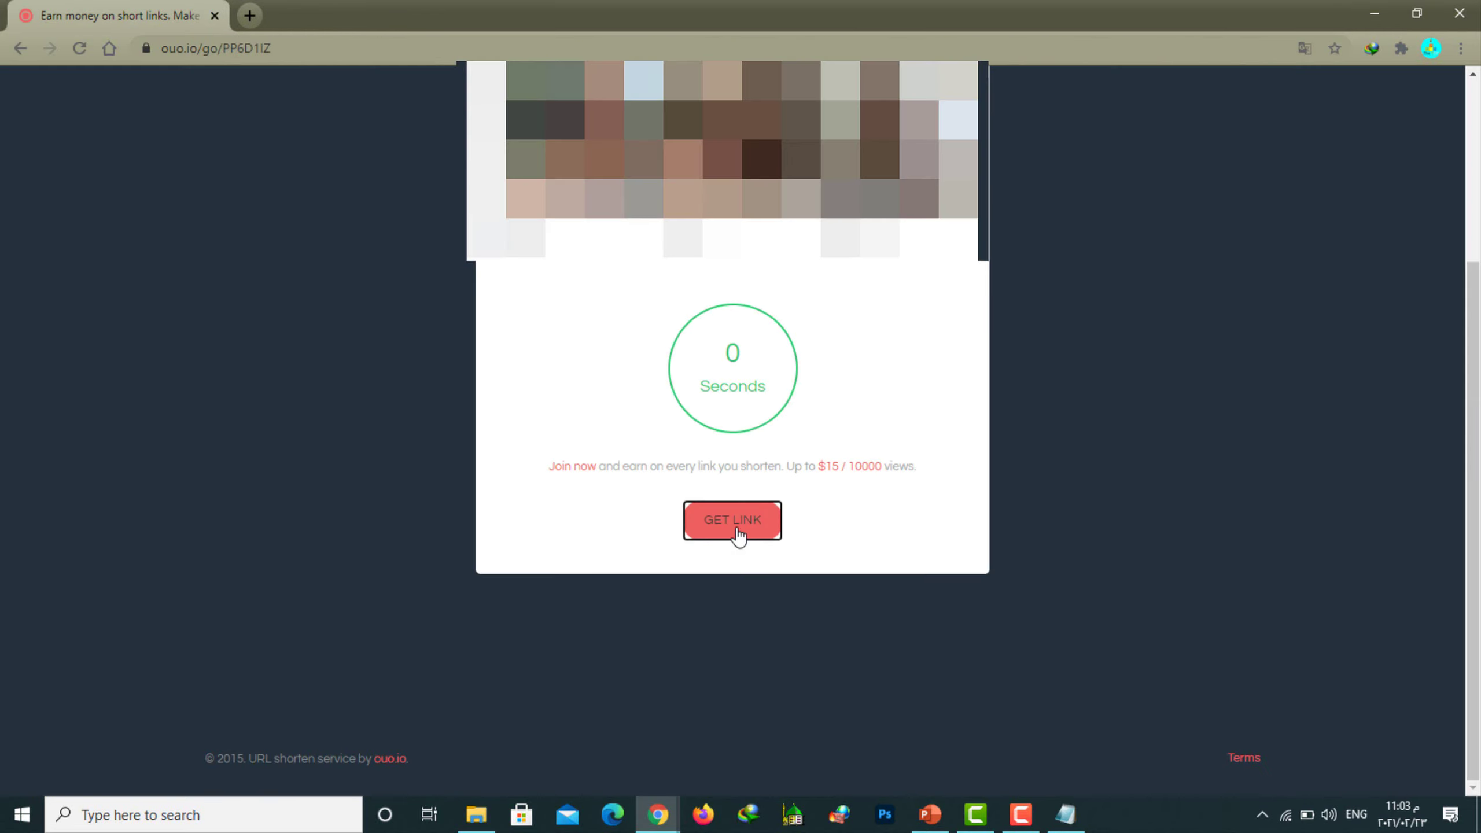
{"action": "left_click", "coordinate": [734, 528]}
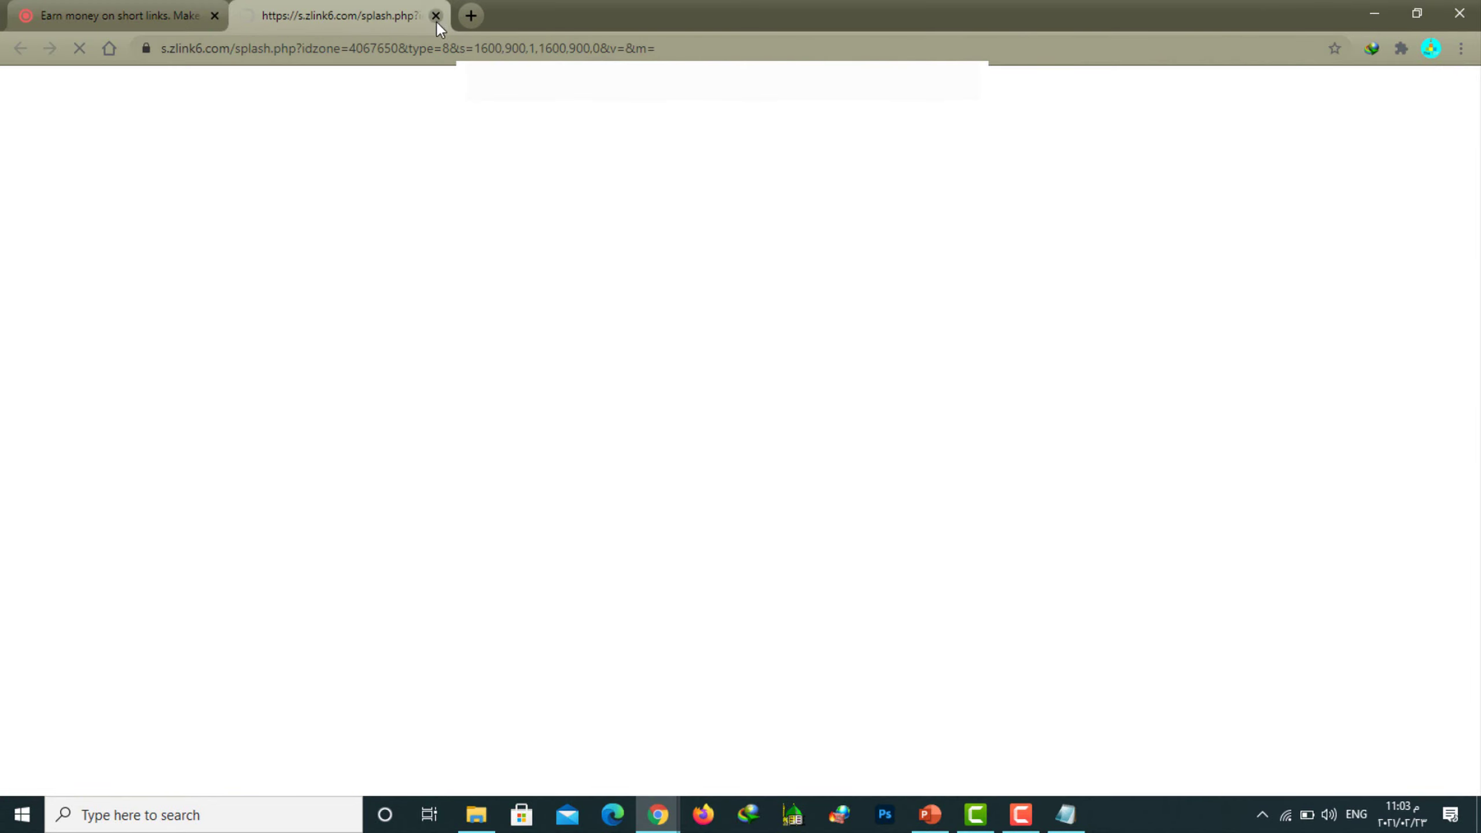
{"action": "left_click", "coordinate": [436, 16]}
{"action": "left_click", "coordinate": [716, 525]}
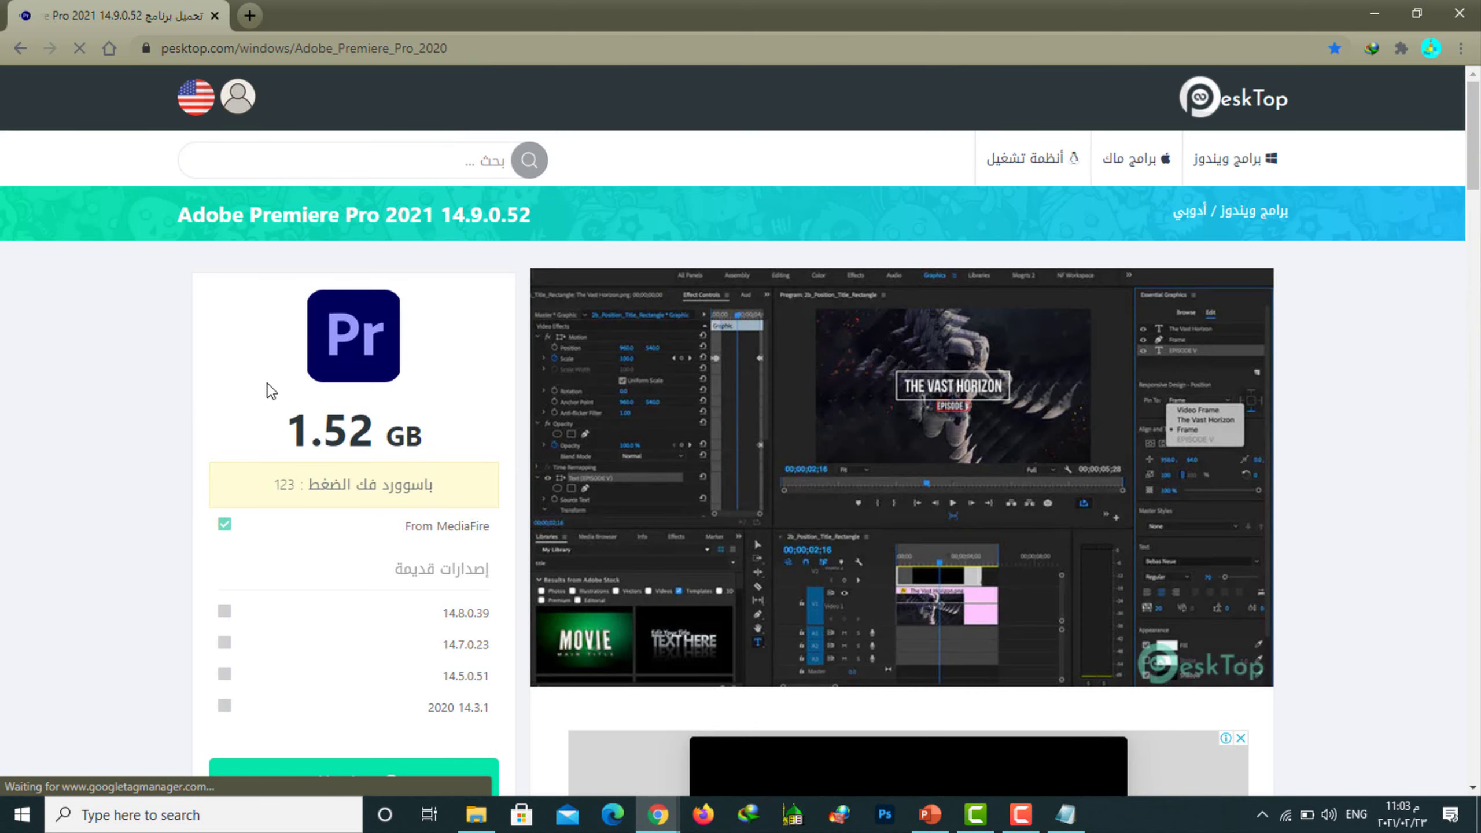
{"action": "scroll", "coordinate": [664, 336], "scroll_direction": "down", "scroll_amount": 5}
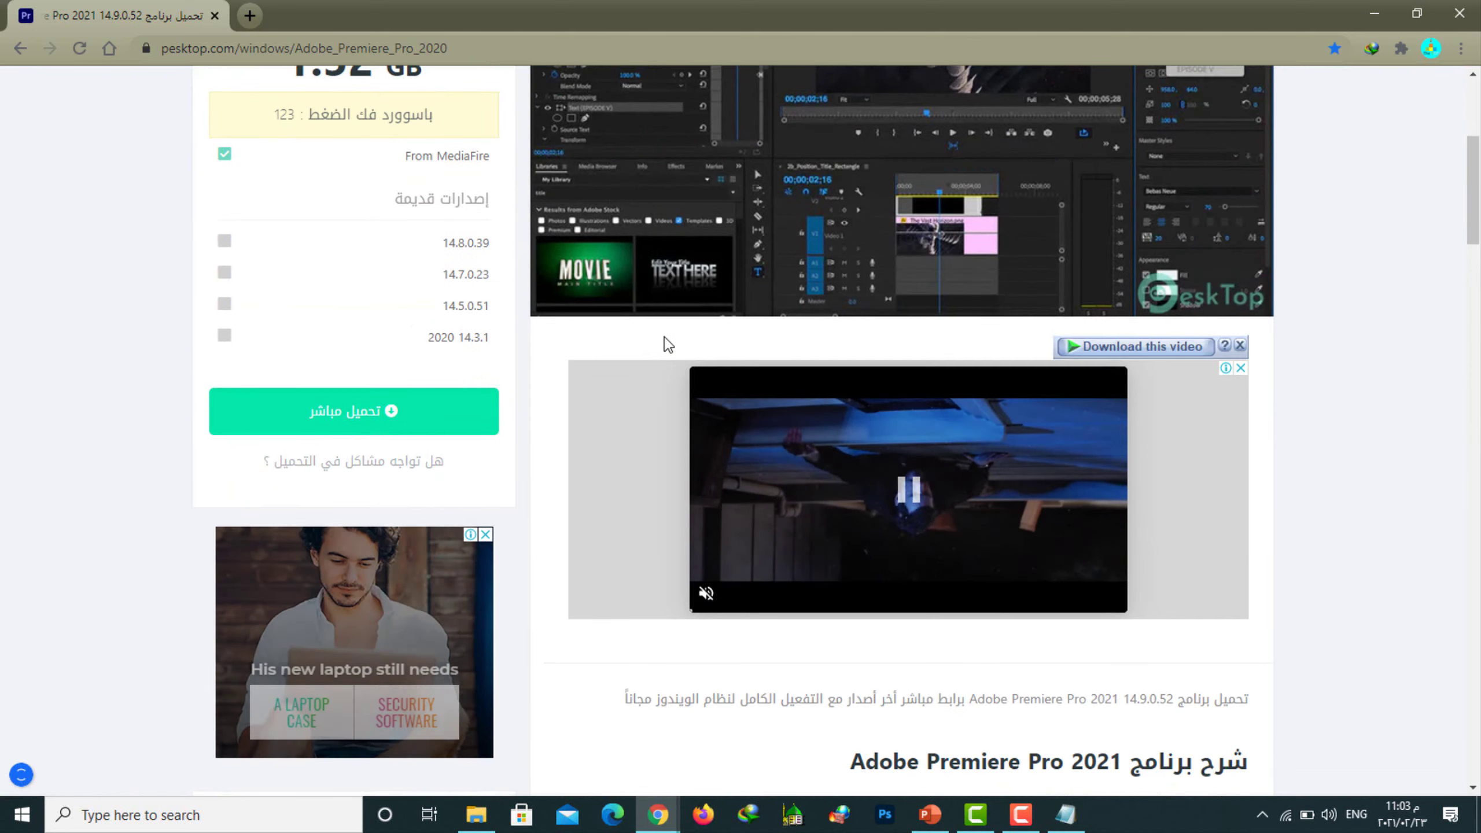
{"action": "scroll", "coordinate": [664, 334], "scroll_direction": "up", "scroll_amount": 3}
{"action": "scroll", "coordinate": [633, 329], "scroll_direction": "up", "scroll_amount": 3}
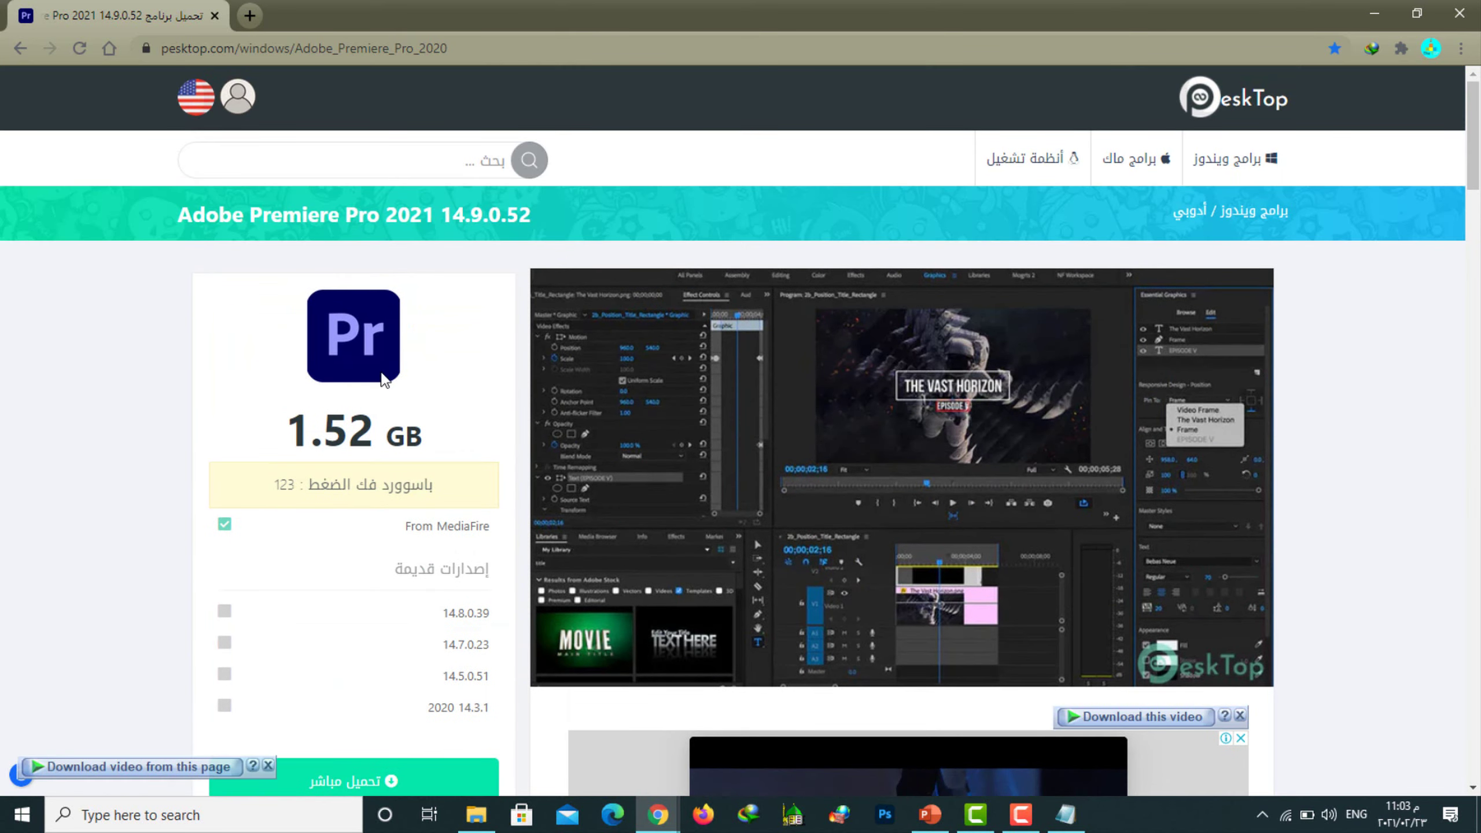
{"action": "scroll", "coordinate": [368, 415], "scroll_direction": "down", "scroll_amount": 2}
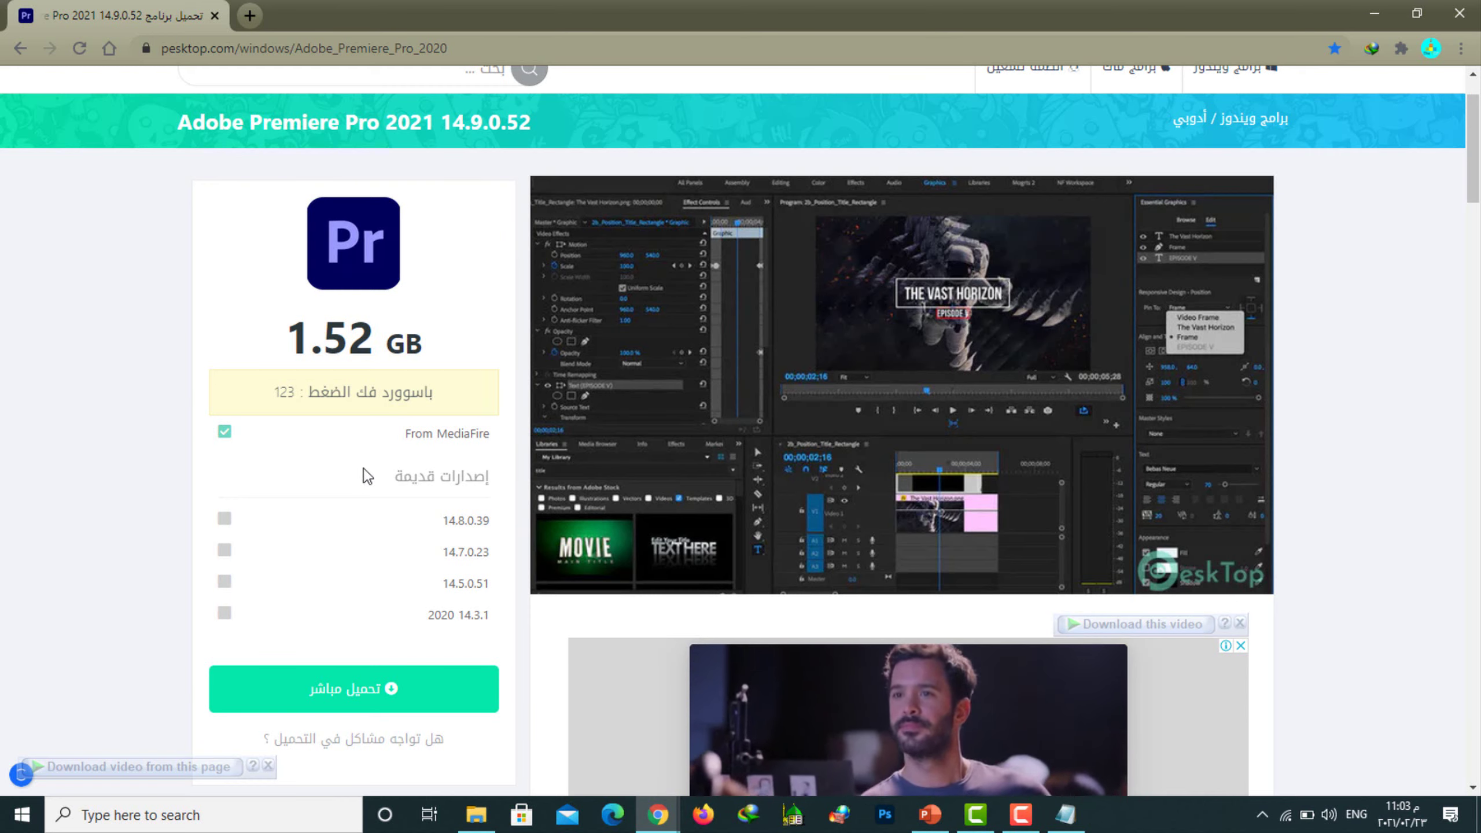
- Download the 1.52 GB Premiere Pro archive from MediaFire, dismissing the translate offer and advert
{"action": "left_click", "coordinate": [367, 711]}
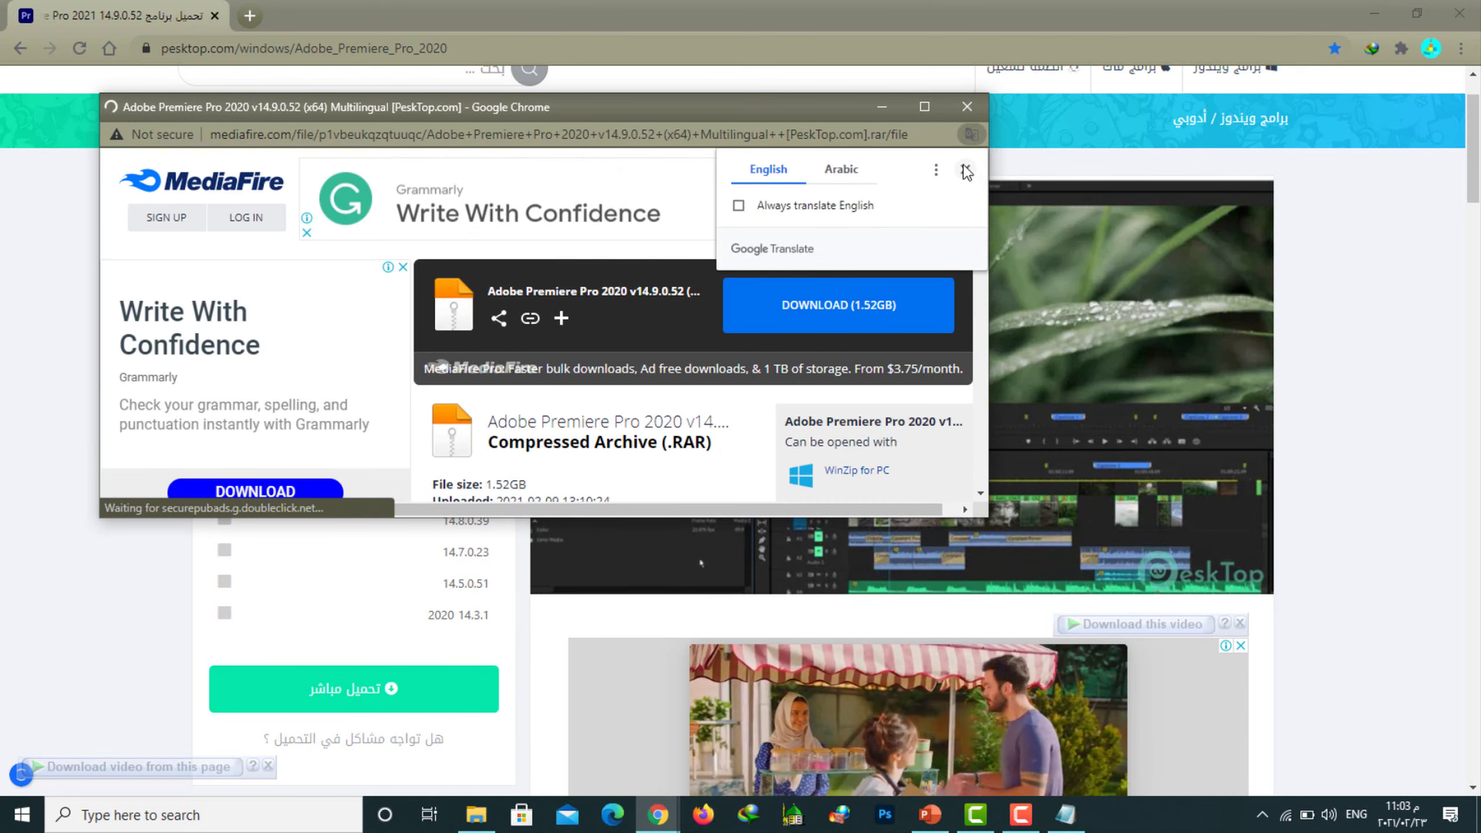
{"action": "left_click", "coordinate": [964, 171]}
{"action": "left_click", "coordinate": [853, 303]}
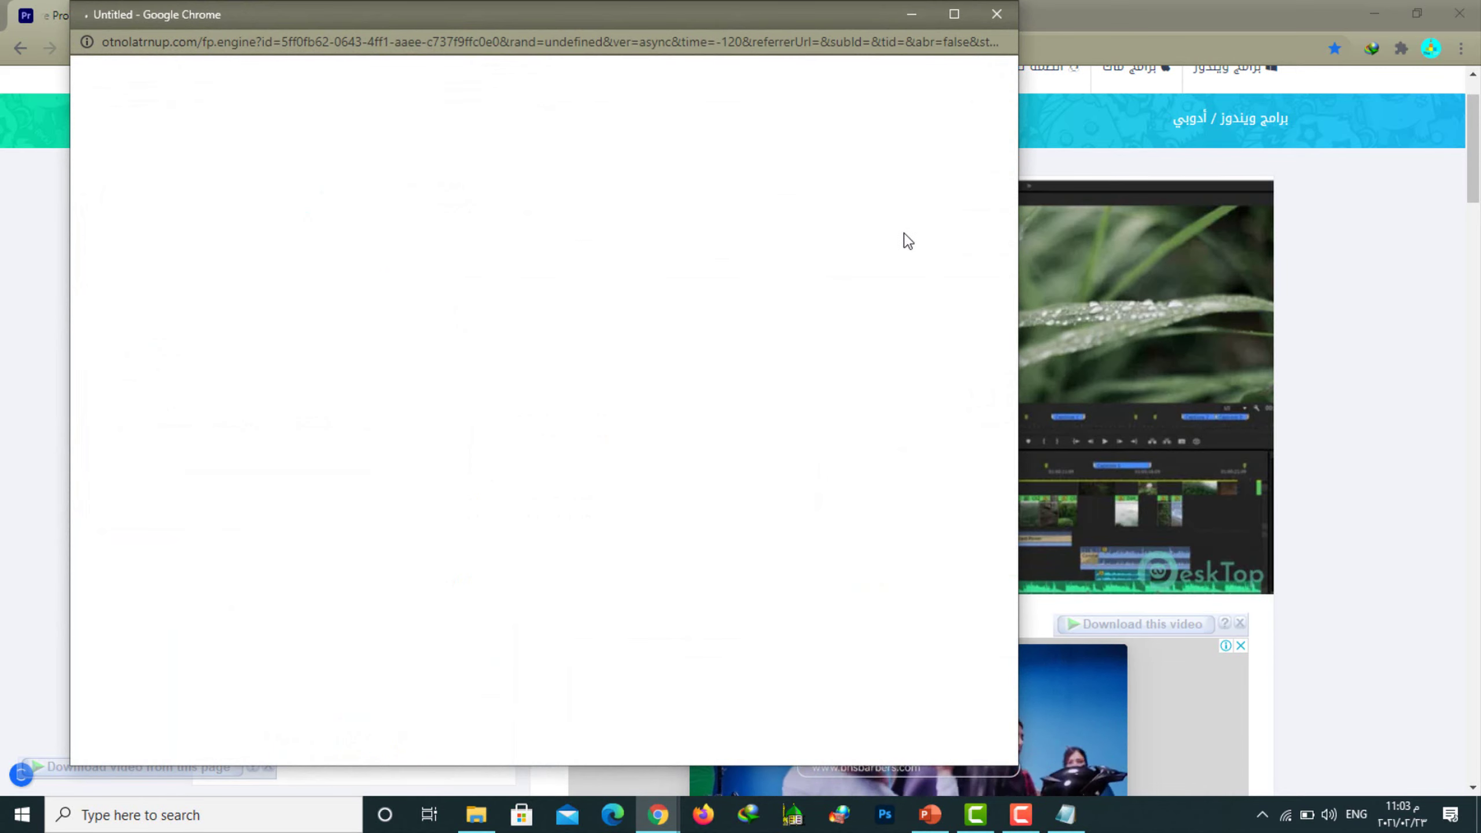
{"action": "left_click", "coordinate": [997, 14]}
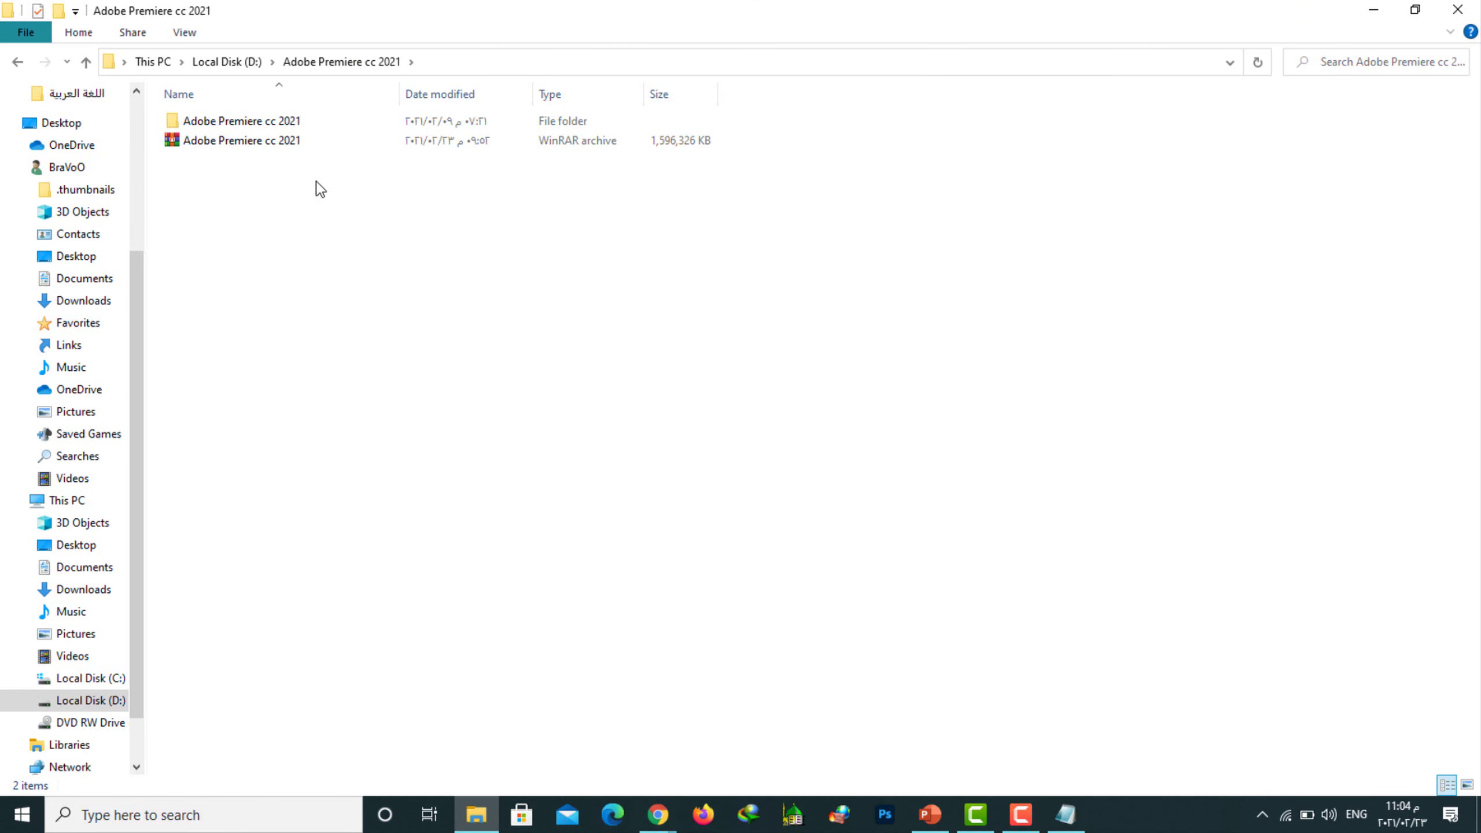
- Extract the Adobe Premiere cc 2021 RAR archive here, entering the archive password
{"action": "right_click", "coordinate": [382, 153]}
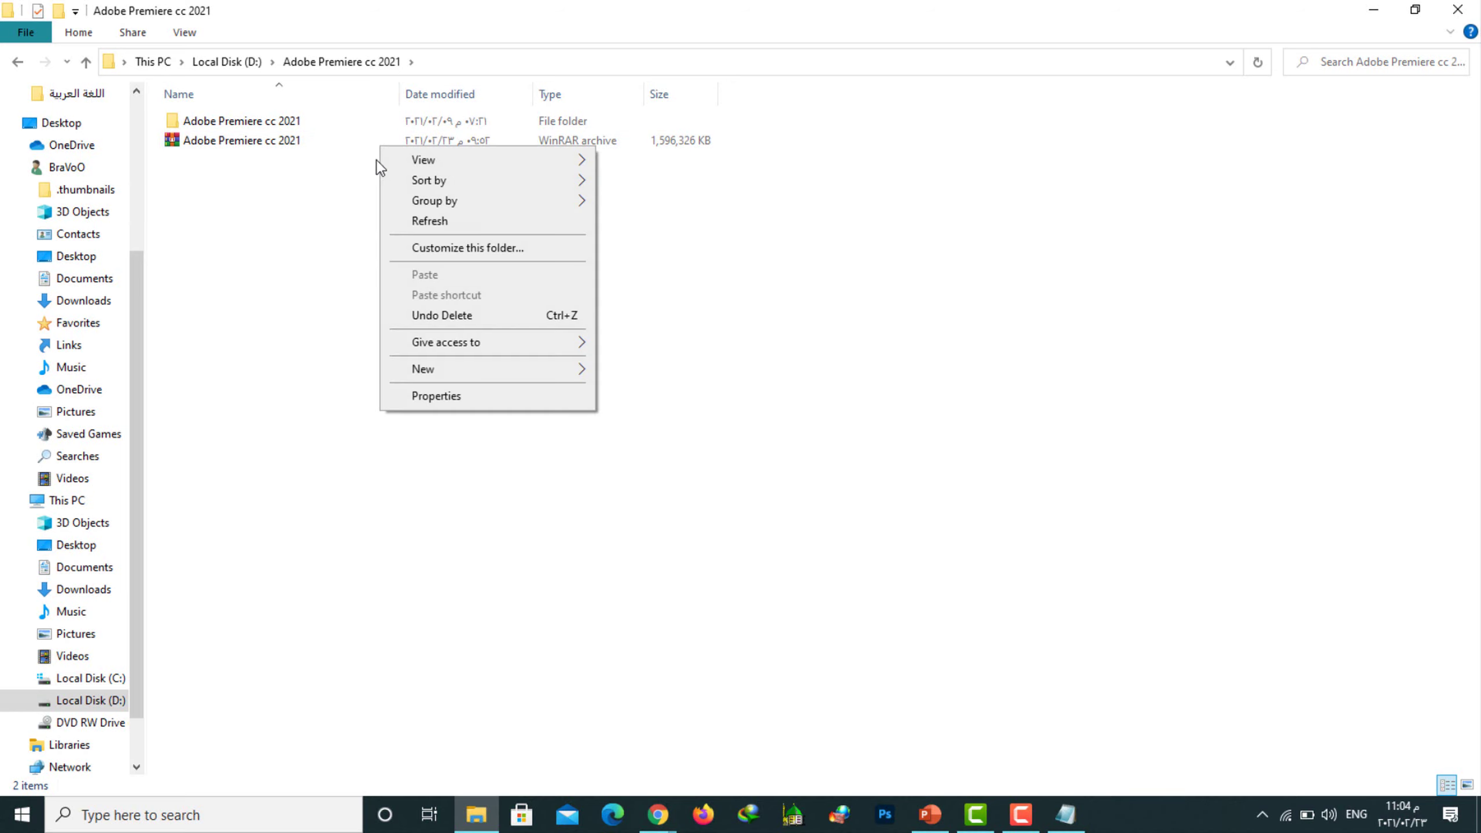
{"action": "double_click", "coordinate": [295, 142]}
{"action": "key", "text": "shift+F10"}
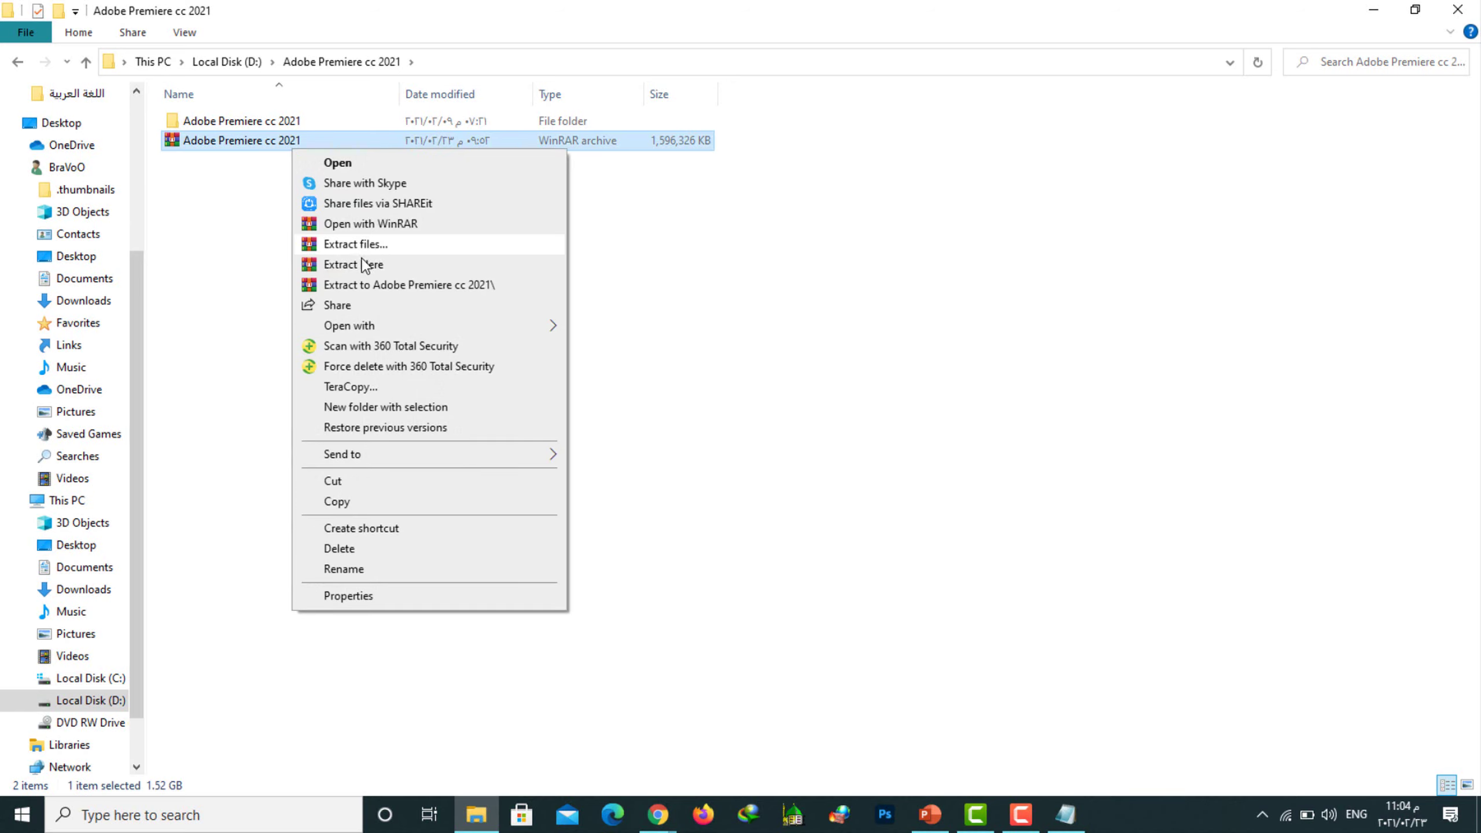
{"action": "left_click", "coordinate": [358, 264]}
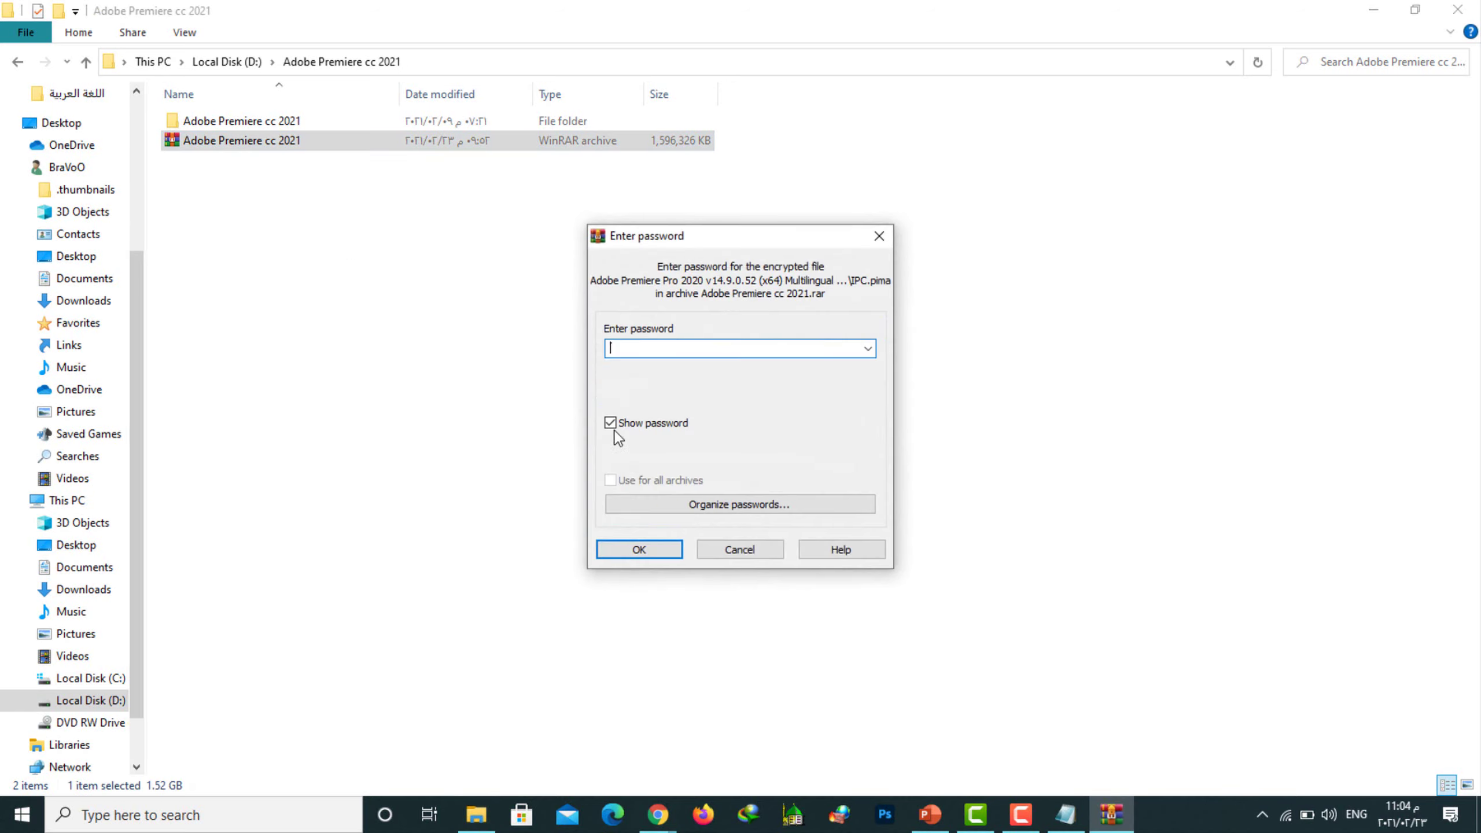
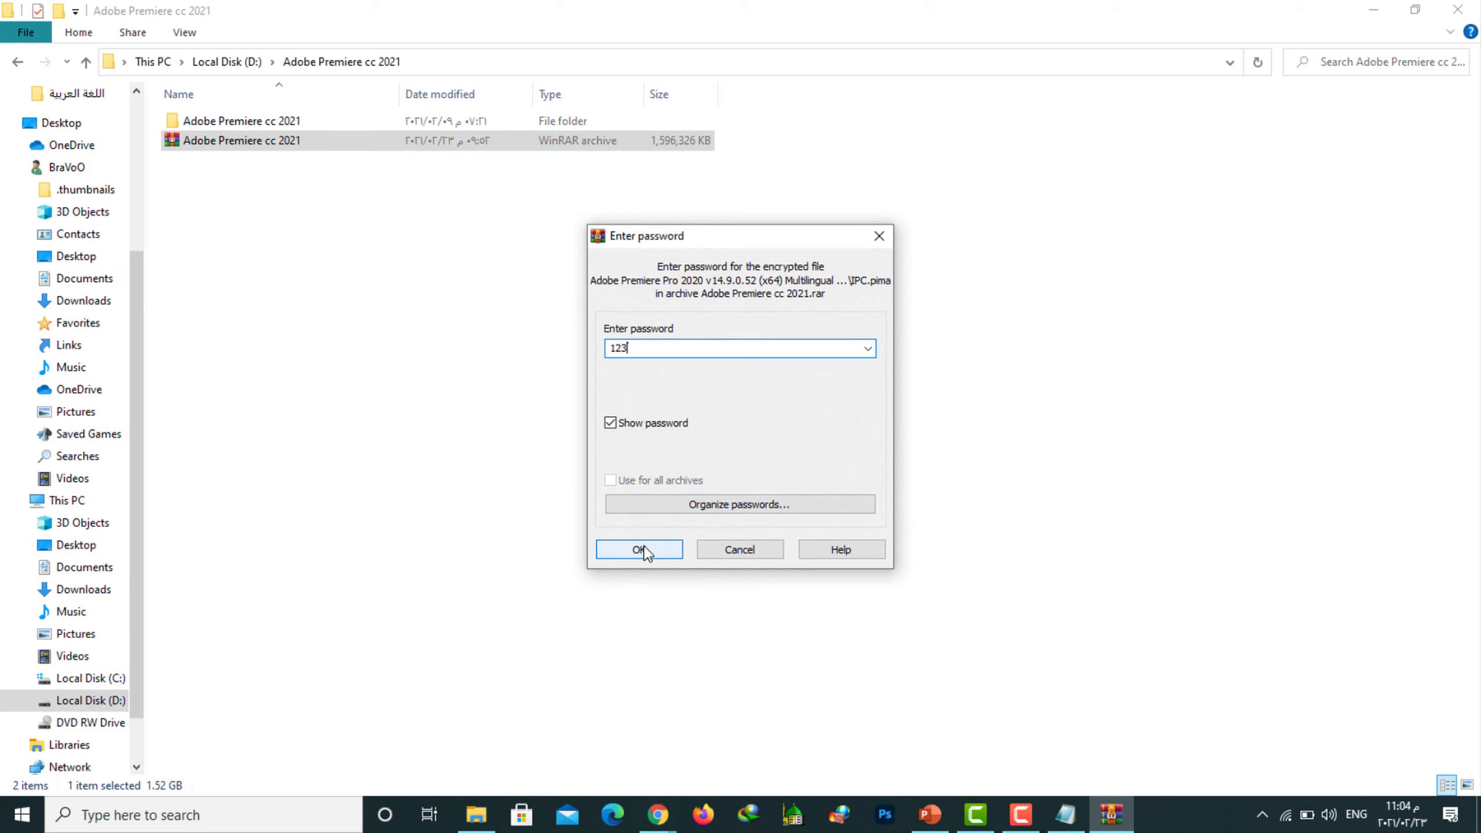
{"action": "left_click", "coordinate": [882, 238]}
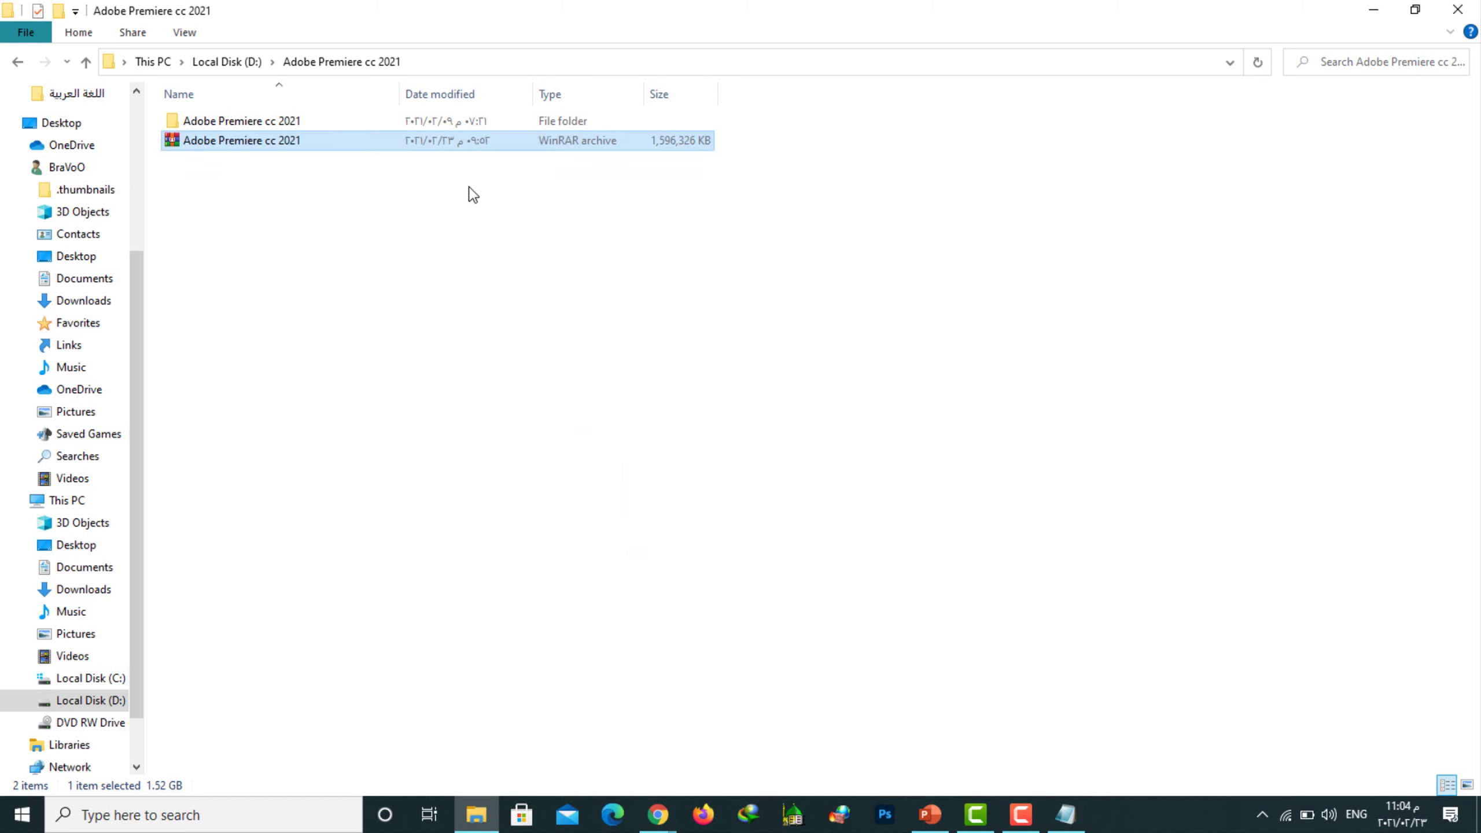
- Run Set-up from the extracted folder, installing Premiere Pro 2020 with default English (North America) and location
{"action": "left_click", "coordinate": [482, 122]}
{"action": "double_click", "coordinate": [482, 122]}
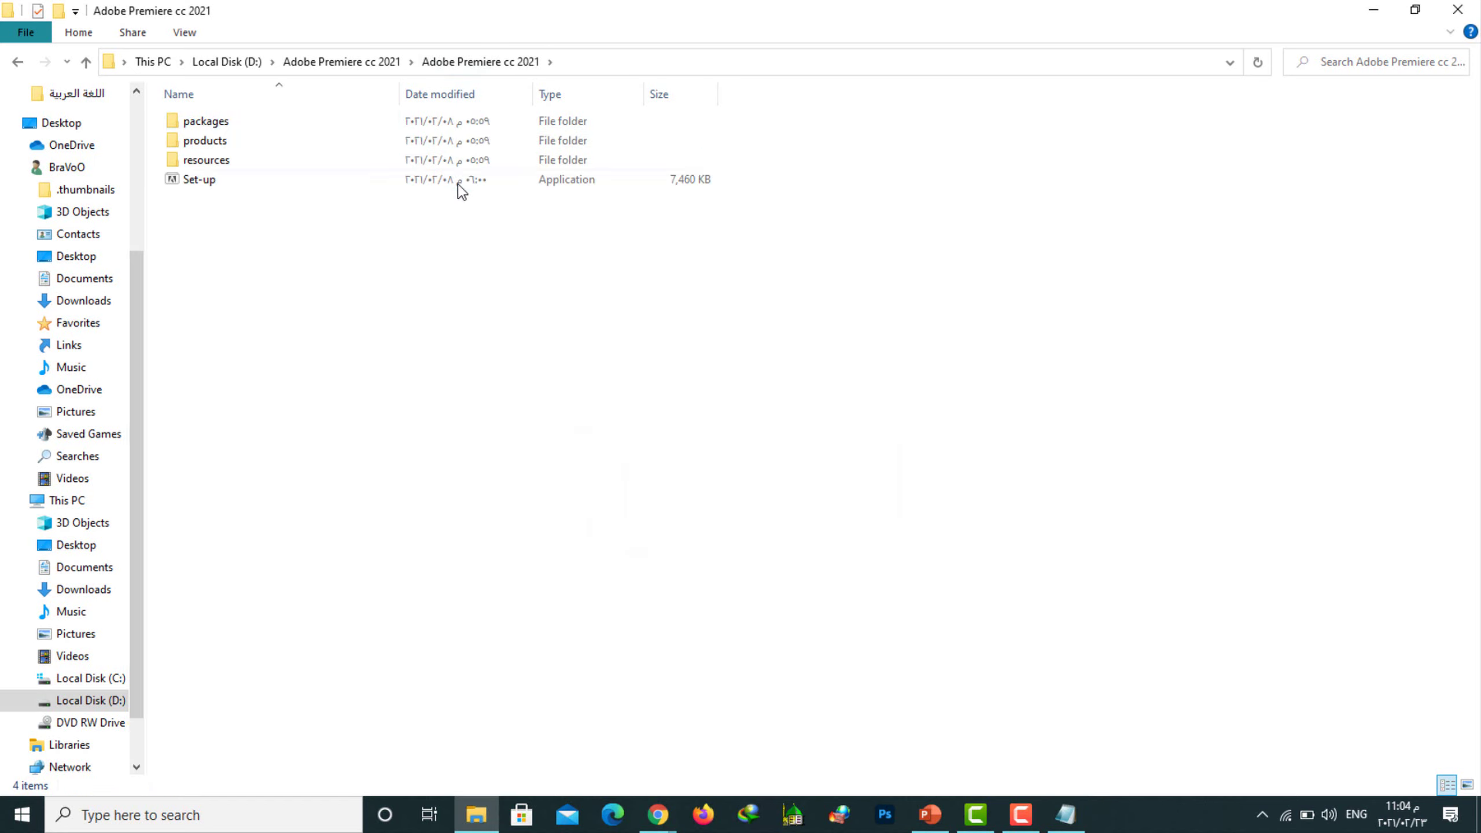
{"action": "double_click", "coordinate": [461, 181]}
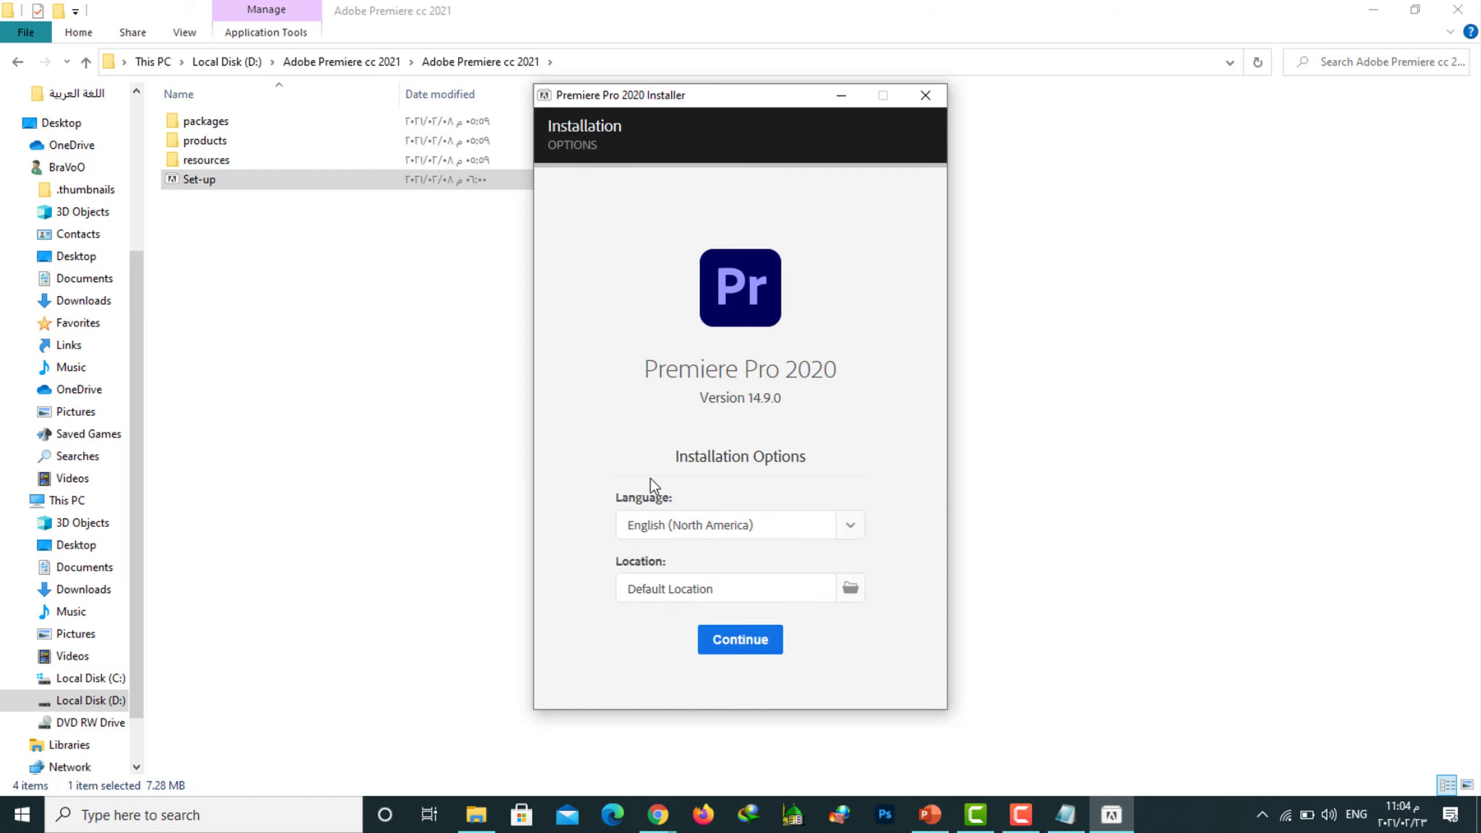
{"action": "left_click", "coordinate": [748, 643]}
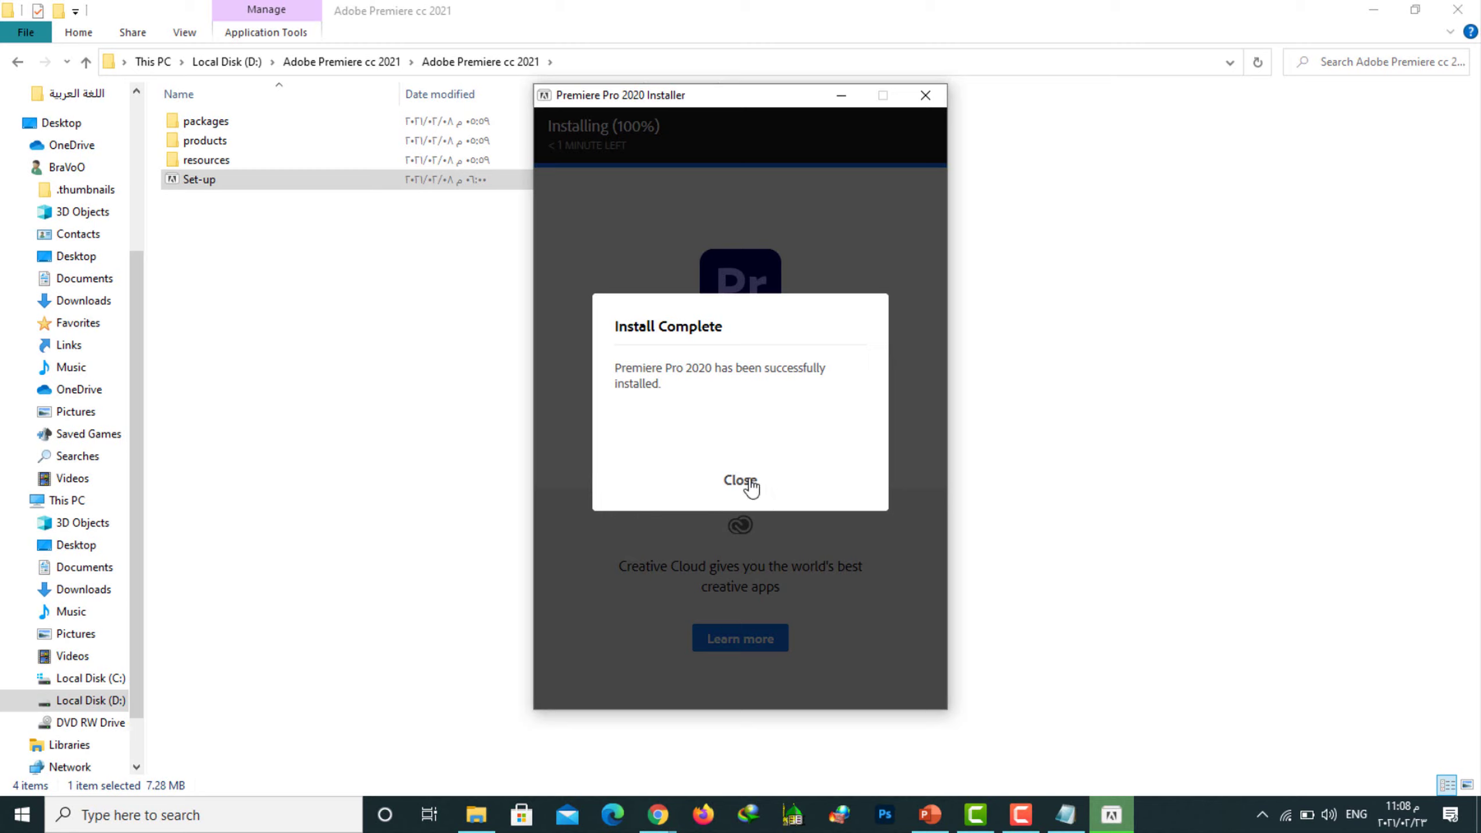
{"action": "left_click", "coordinate": [729, 486]}
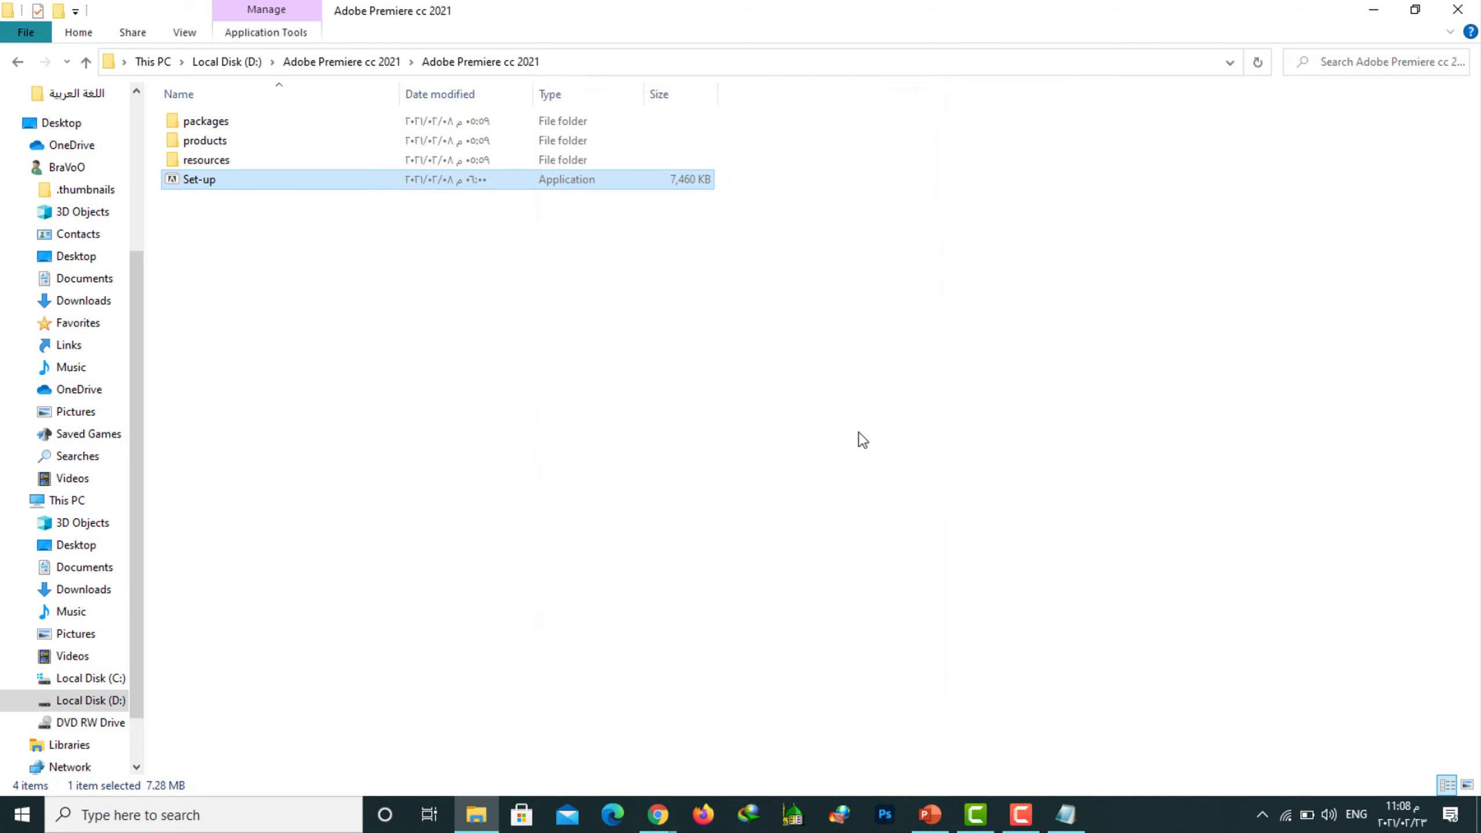
- Launch Premiere Pro 2020 from its desktop shortcut and dismiss the System Compatibility Report
{"action": "key", "text": "super+d"}
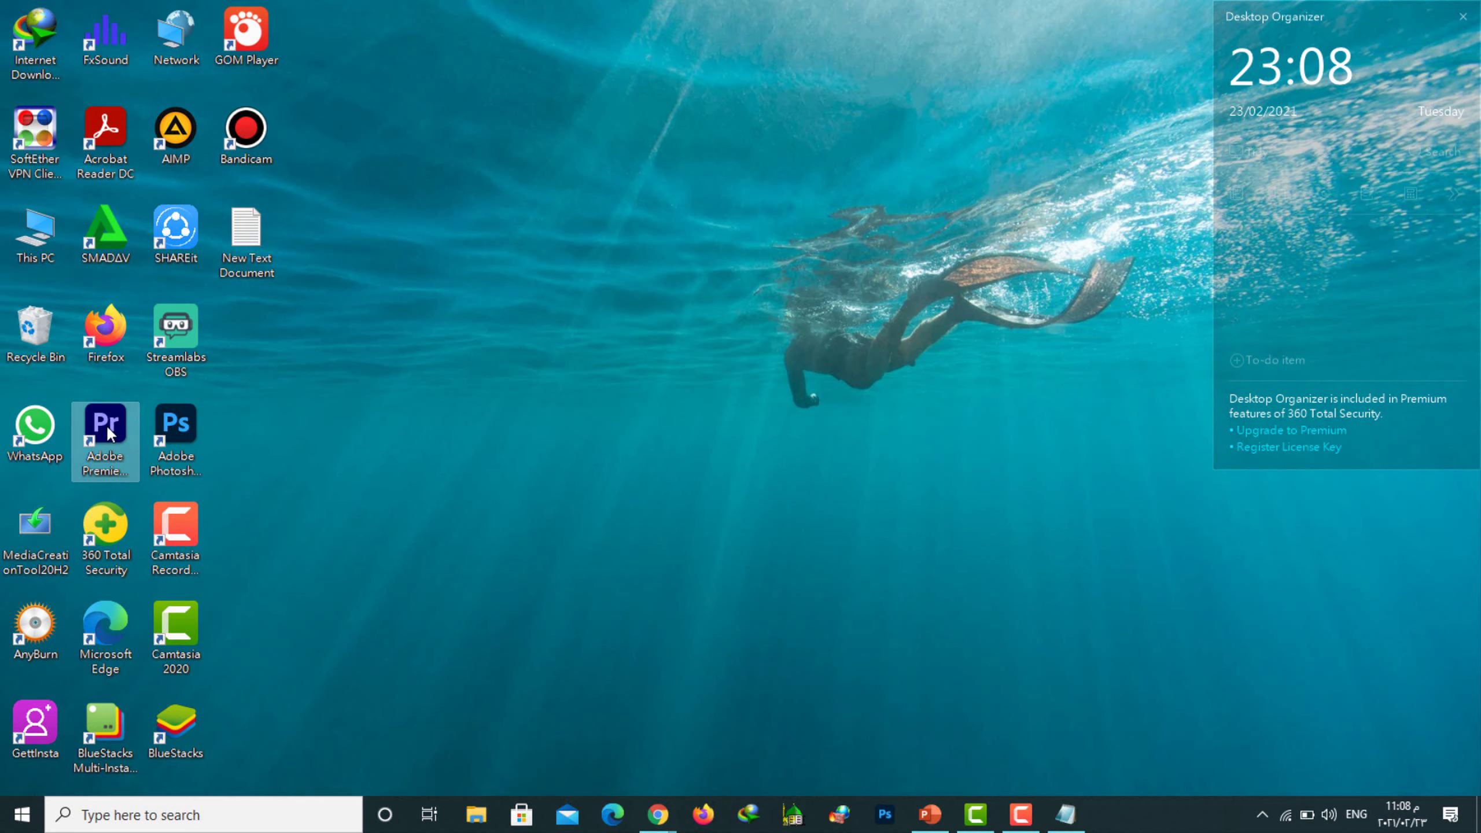
{"action": "double_click", "coordinate": [107, 424]}
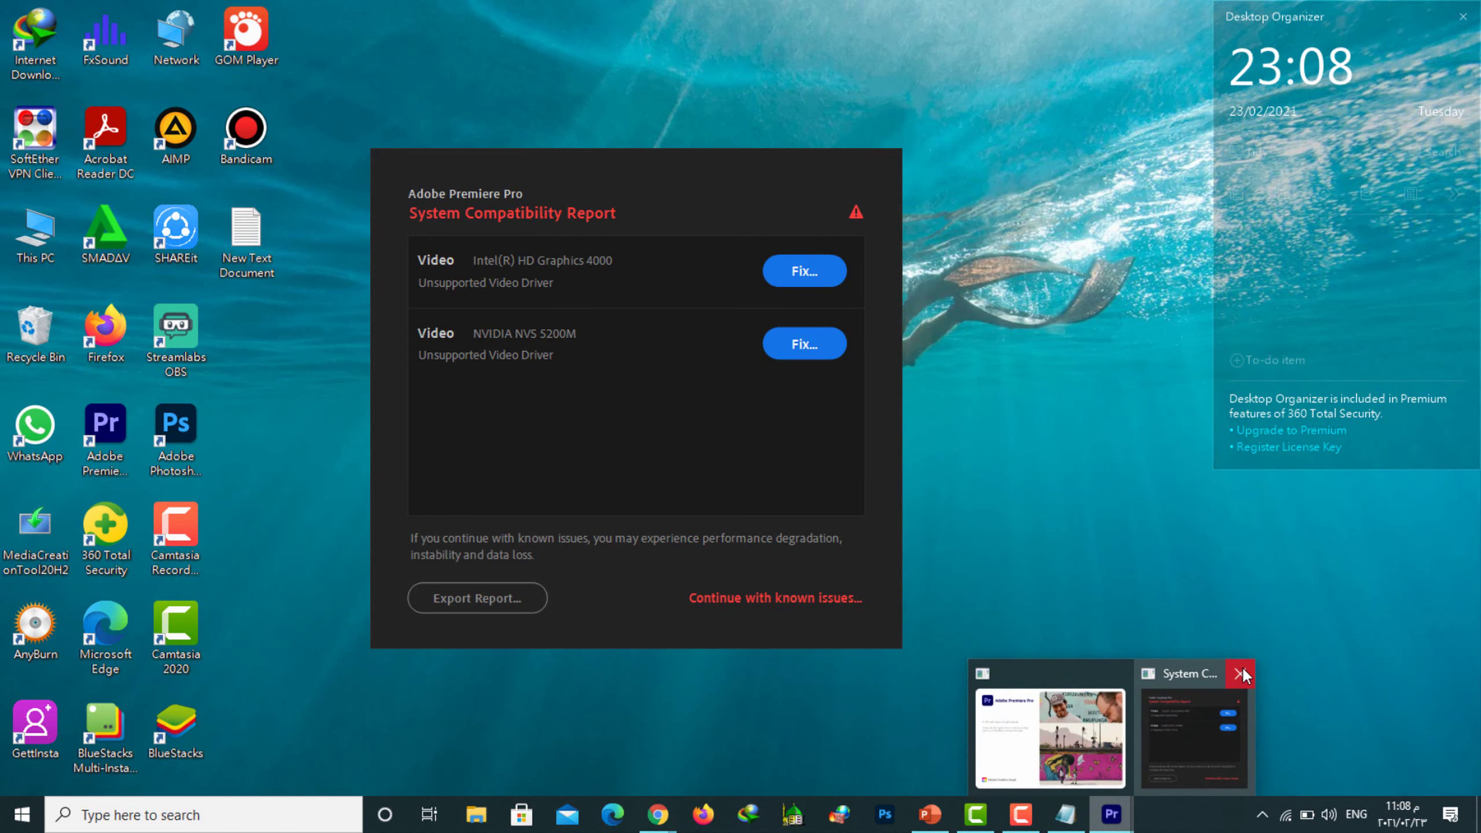
{"action": "left_click", "coordinate": [1241, 674]}
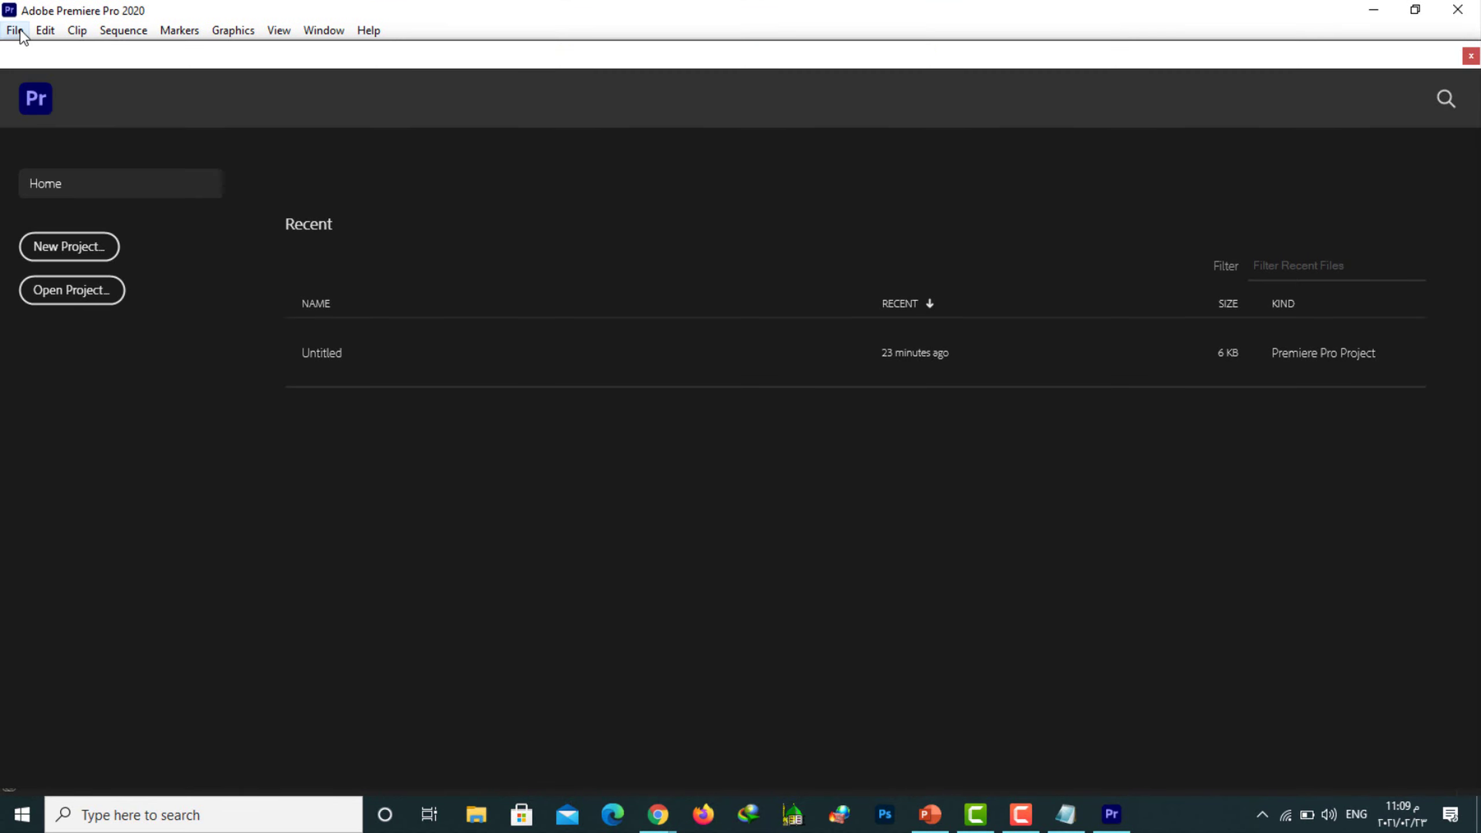
- Create a new project with default settings, overwriting the existing Untitled project
{"action": "left_click", "coordinate": [15, 30]}
{"action": "mouse_move", "coordinate": [44, 50]}
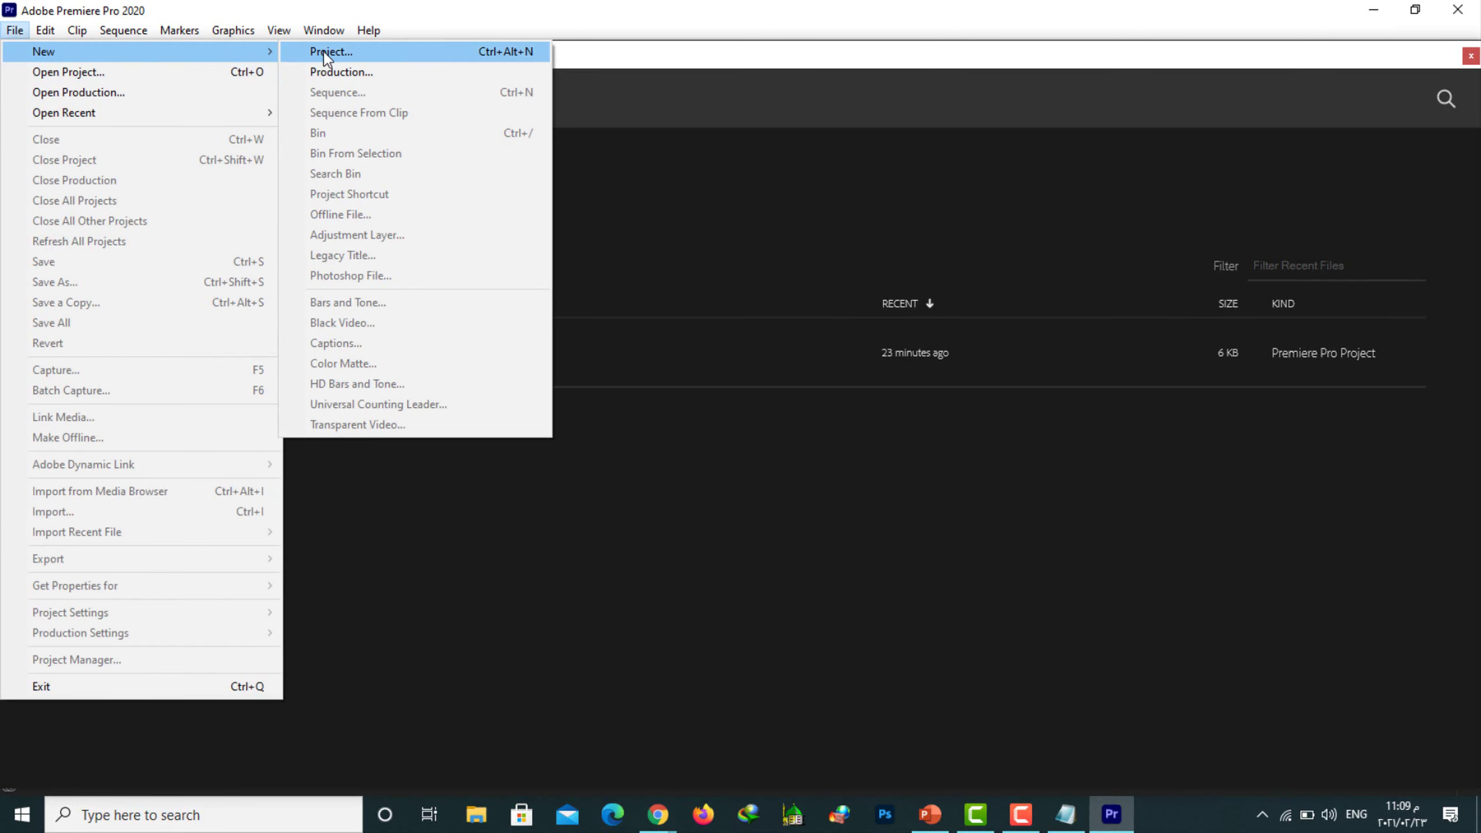
{"action": "left_click", "coordinate": [324, 53]}
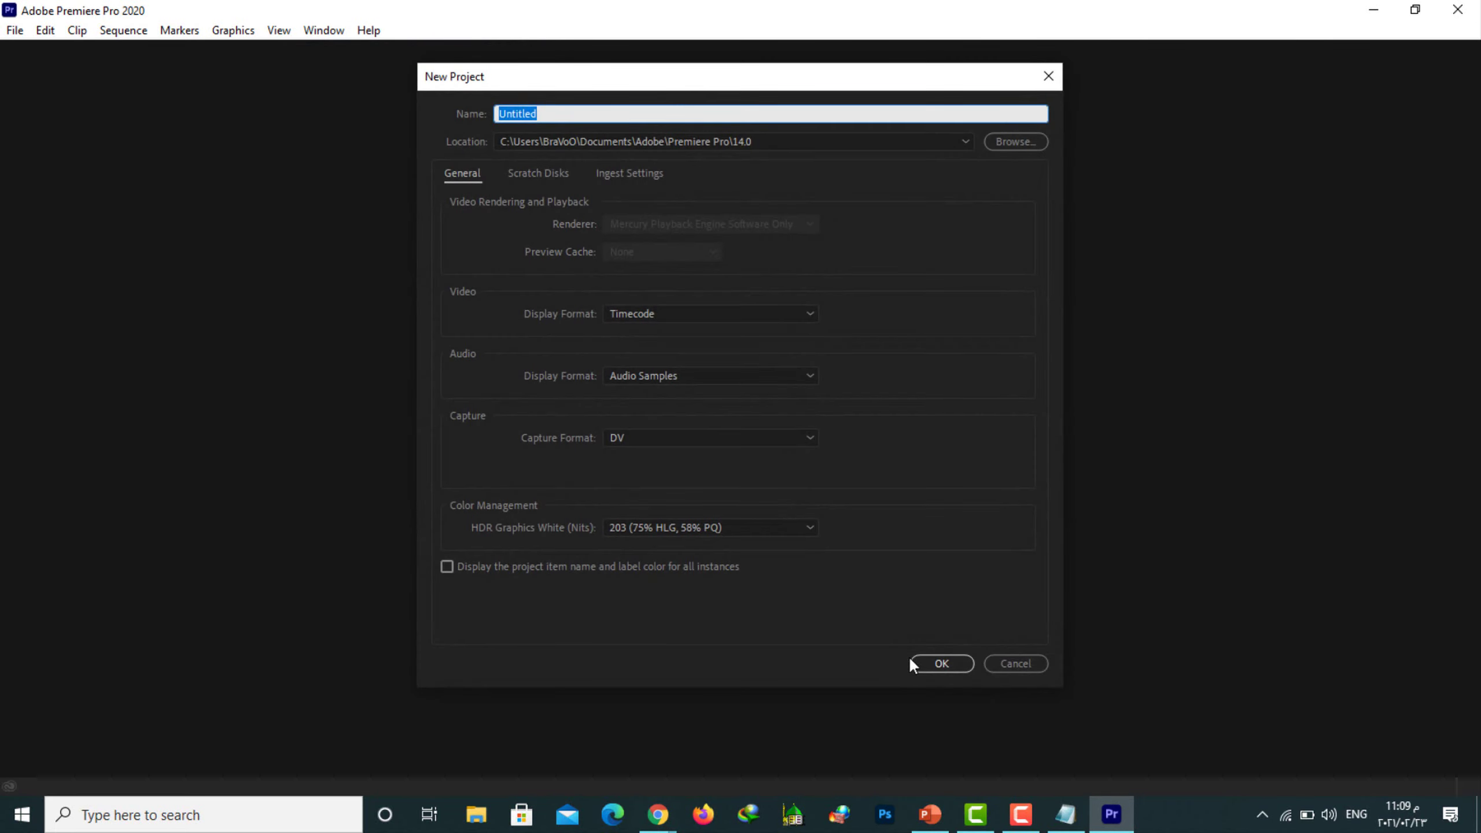
{"action": "left_click", "coordinate": [945, 664]}
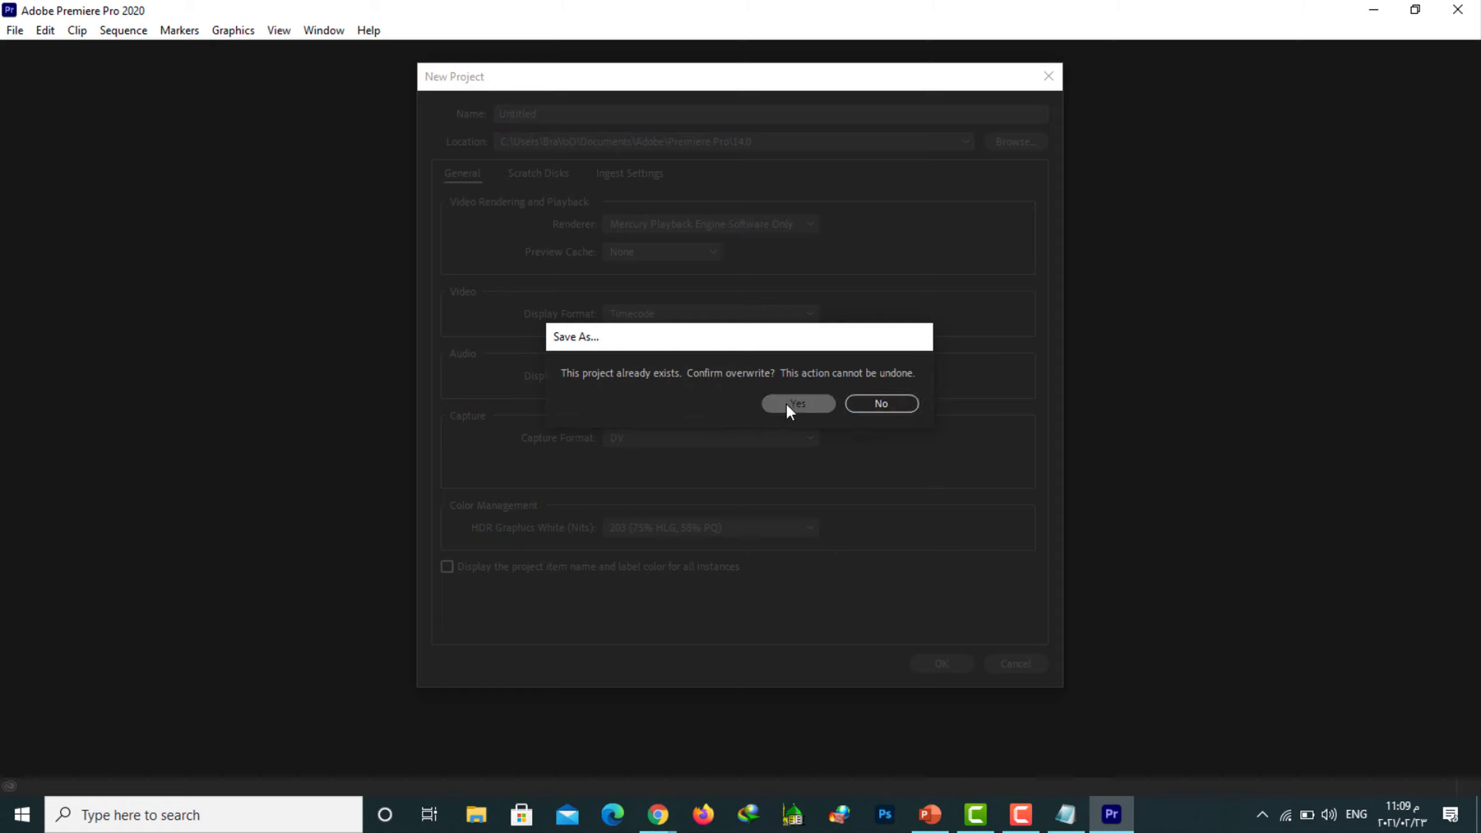
{"action": "left_click", "coordinate": [786, 404]}
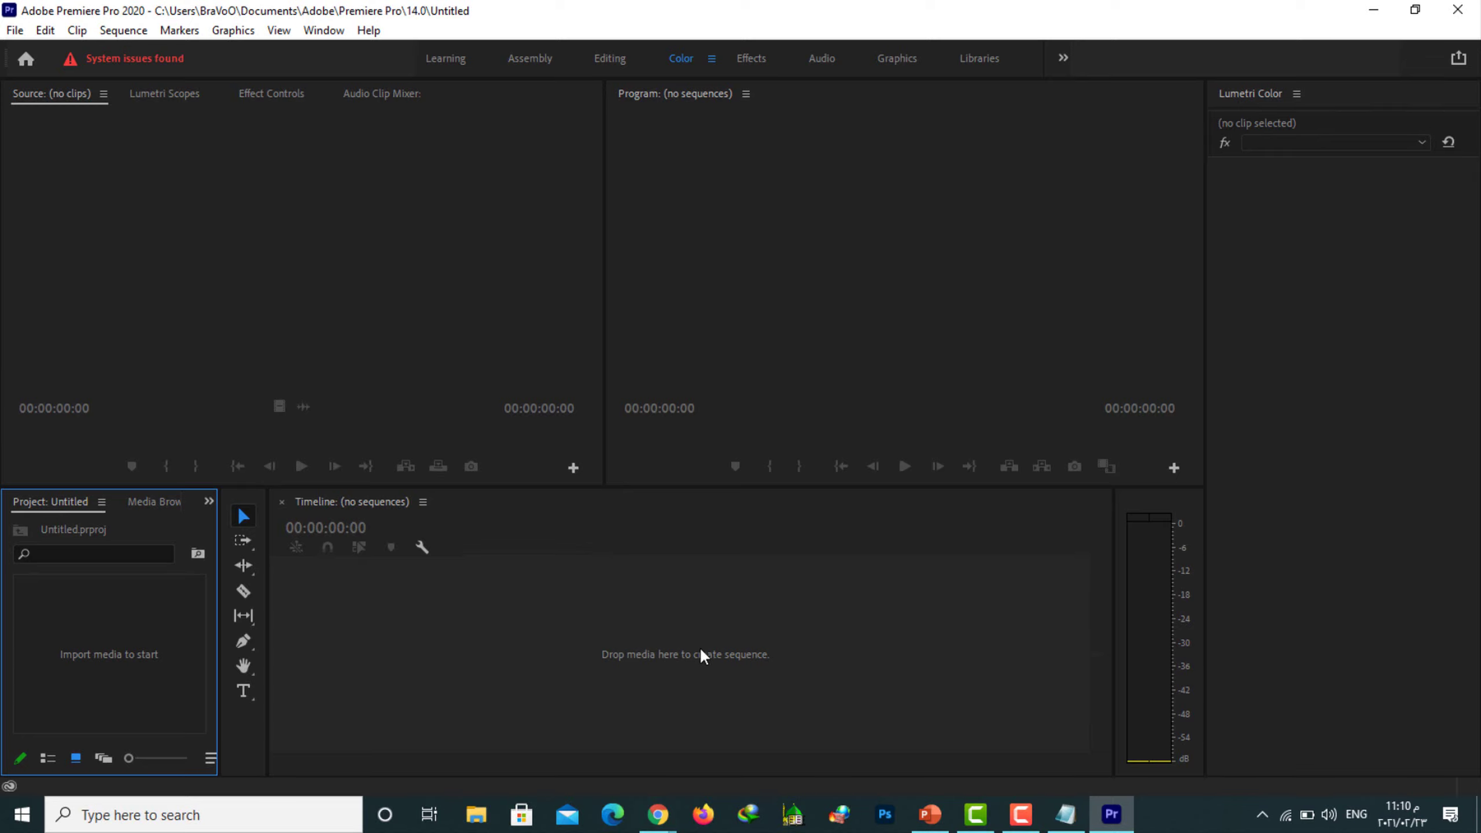
- Switch between Camtasia and Premiere Pro, ending on the Google Chrome window
{"action": "key", "text": "alt+Tab"}
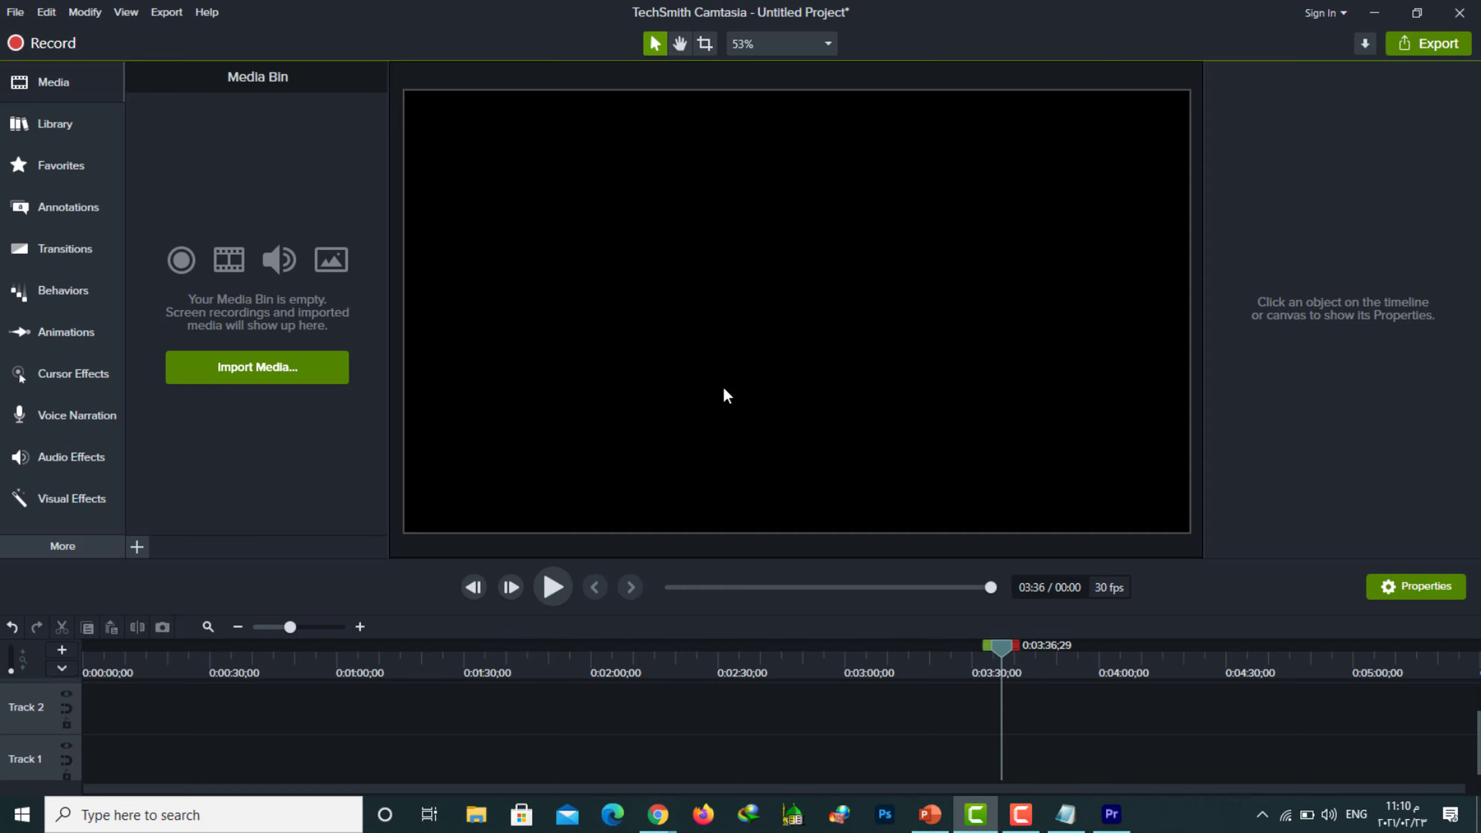
{"action": "key", "text": "alt+Tab"}
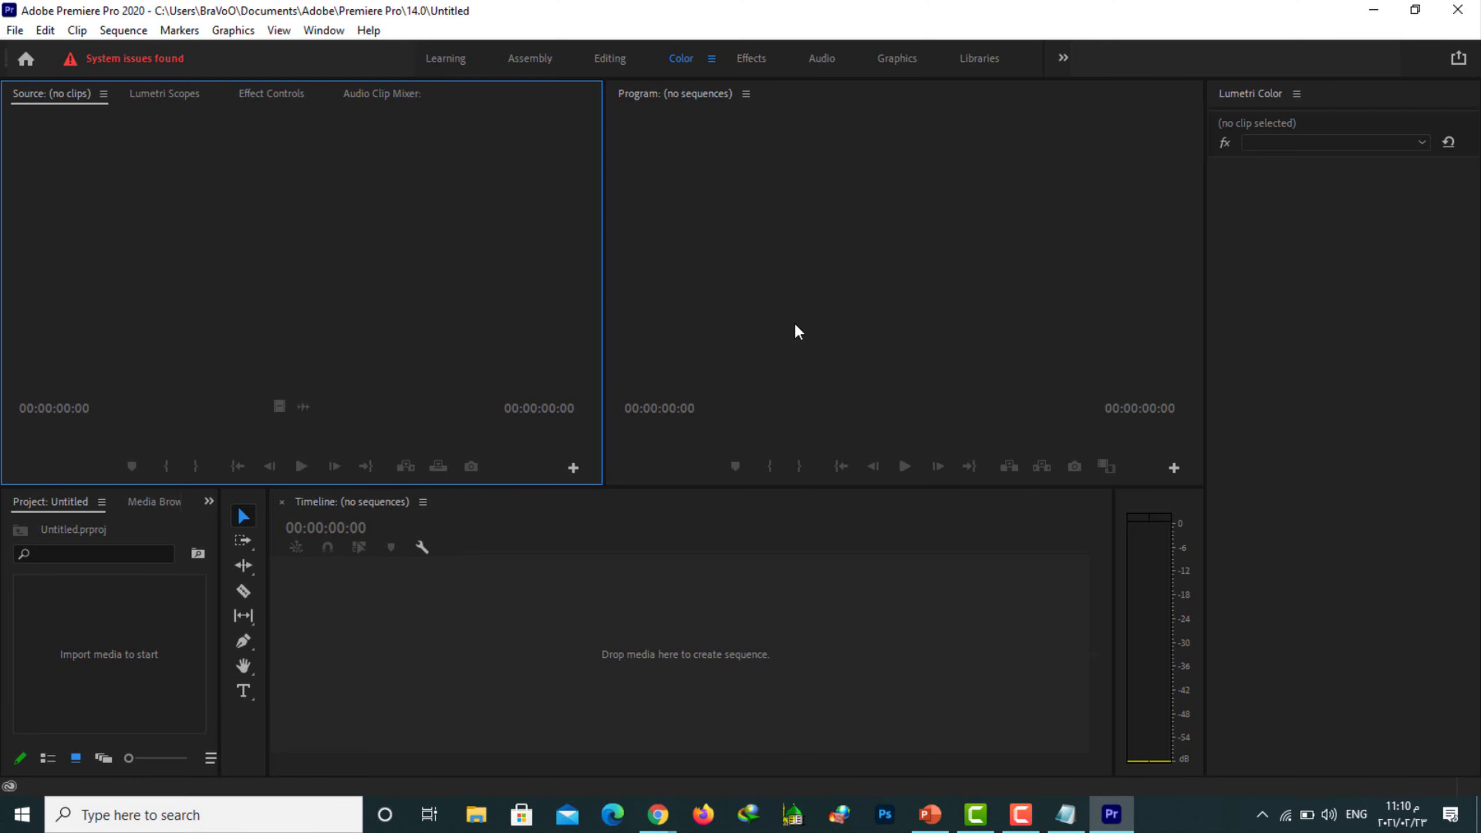
{"action": "key", "text": "alt+Tab"}
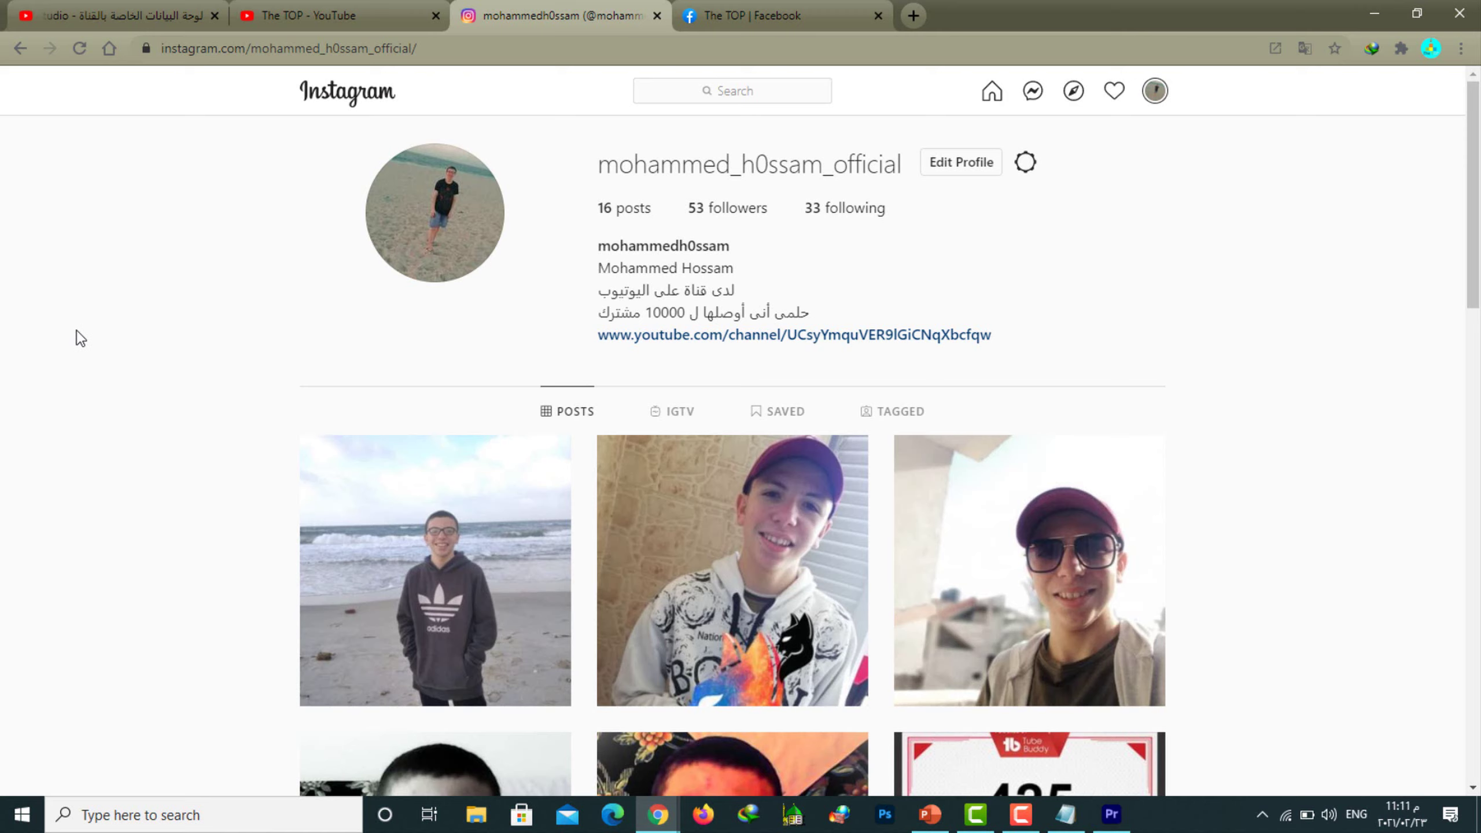
- Show The TOP Facebook page and scroll down to its About details and Camtasia 2021 post
{"action": "left_click", "coordinate": [706, 14]}
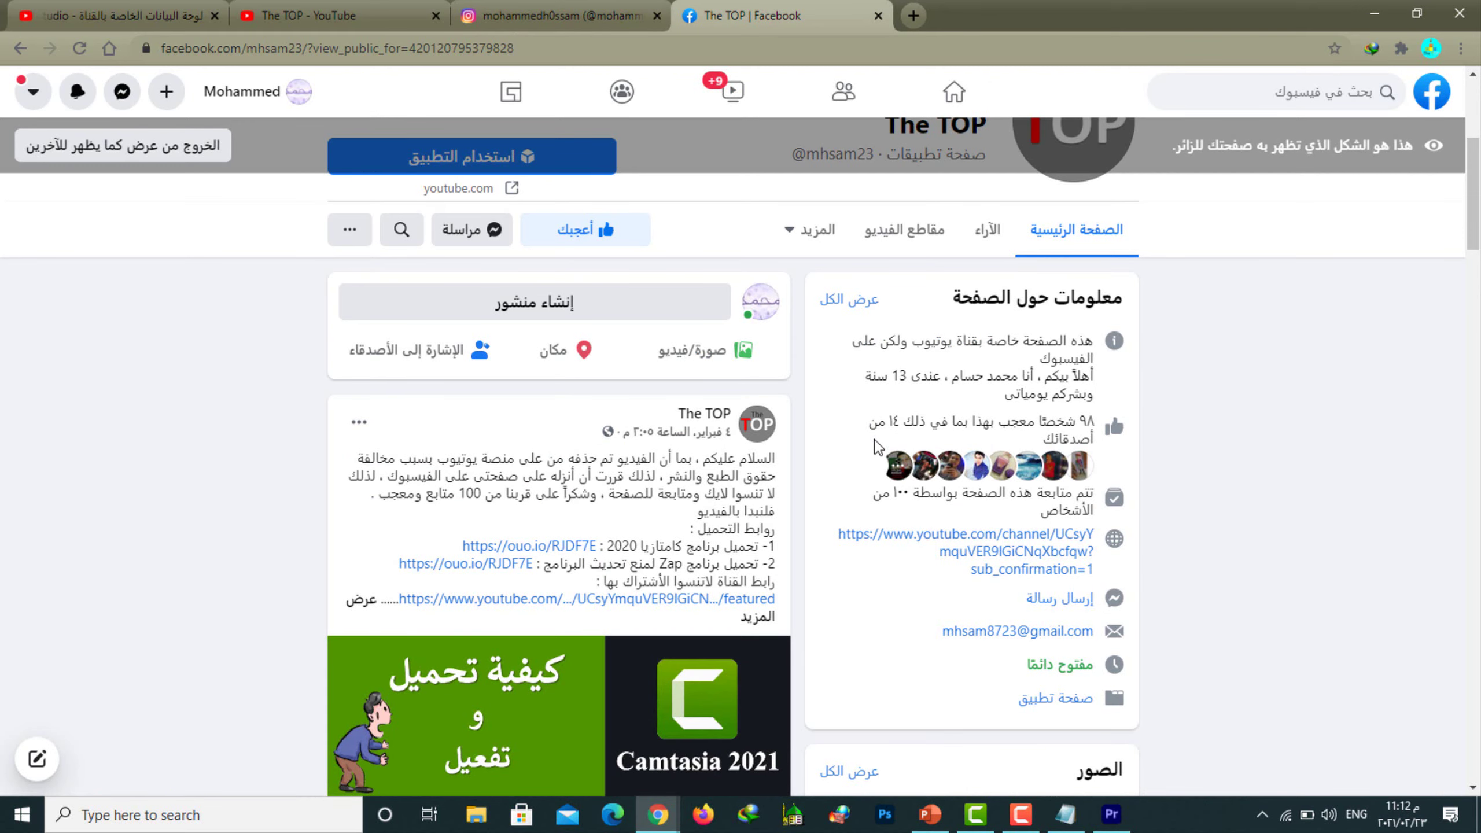
{"action": "scroll", "coordinate": [691, 397], "scroll_direction": "down", "scroll_amount": 3}
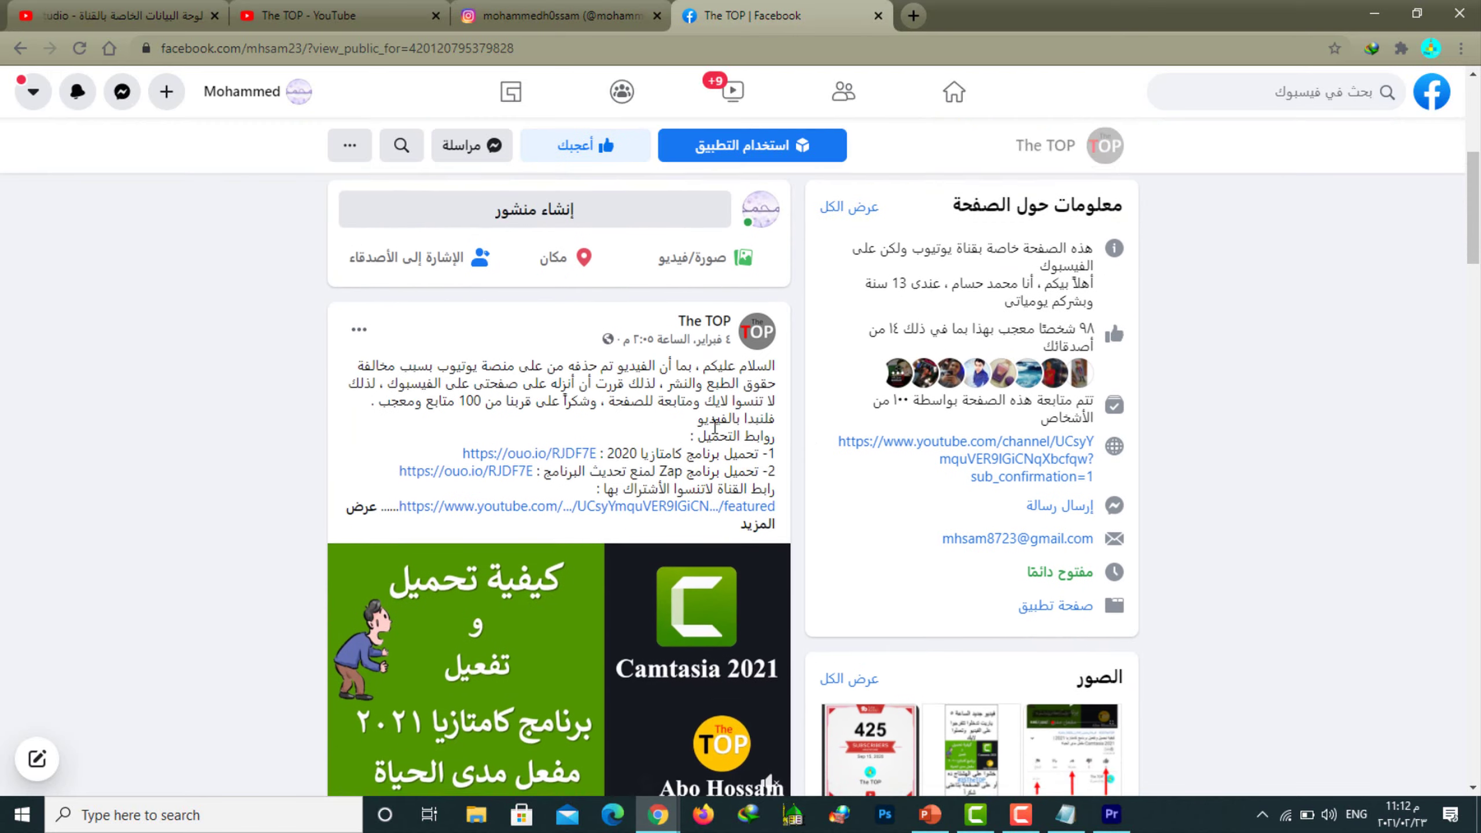